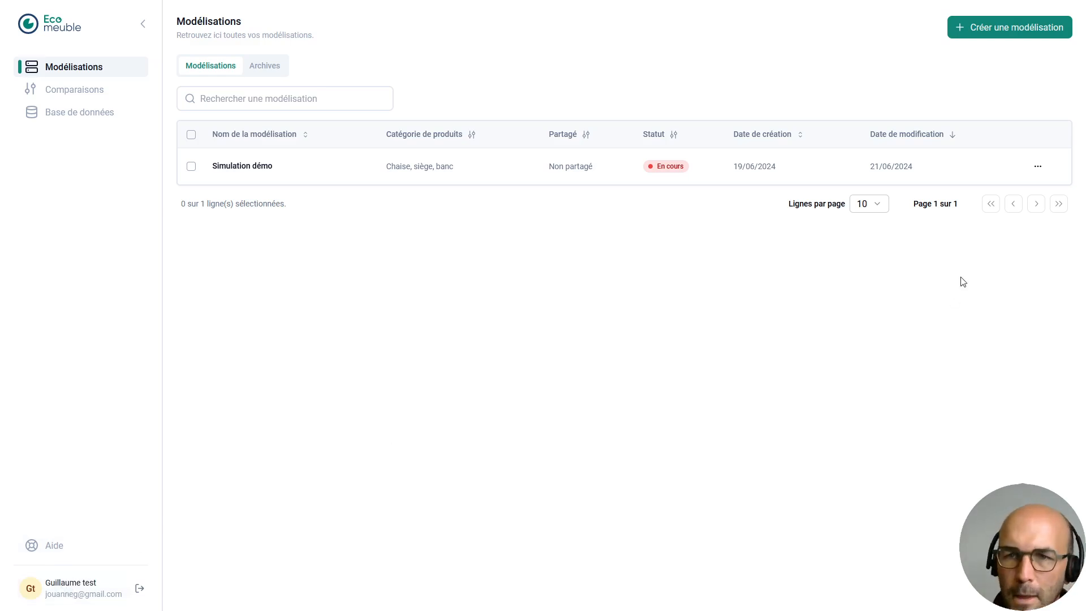
Create a manual modelling named test with the référentiel Mobilier meublant and the product type Table de bureau
{"action": "left_click", "coordinate": [1012, 38]}
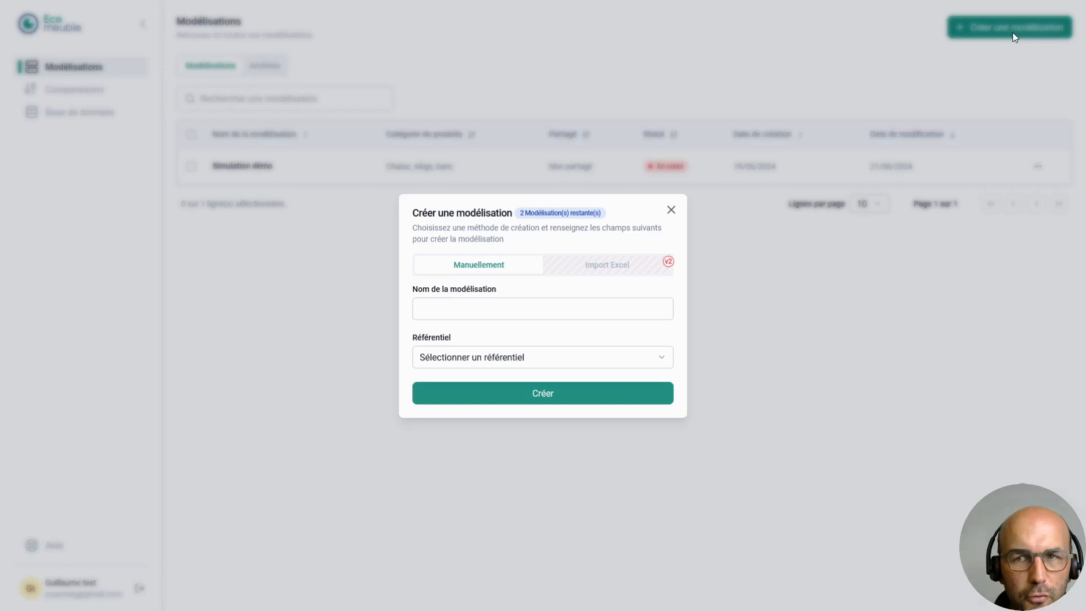
{"action": "left_click", "coordinate": [460, 315]}
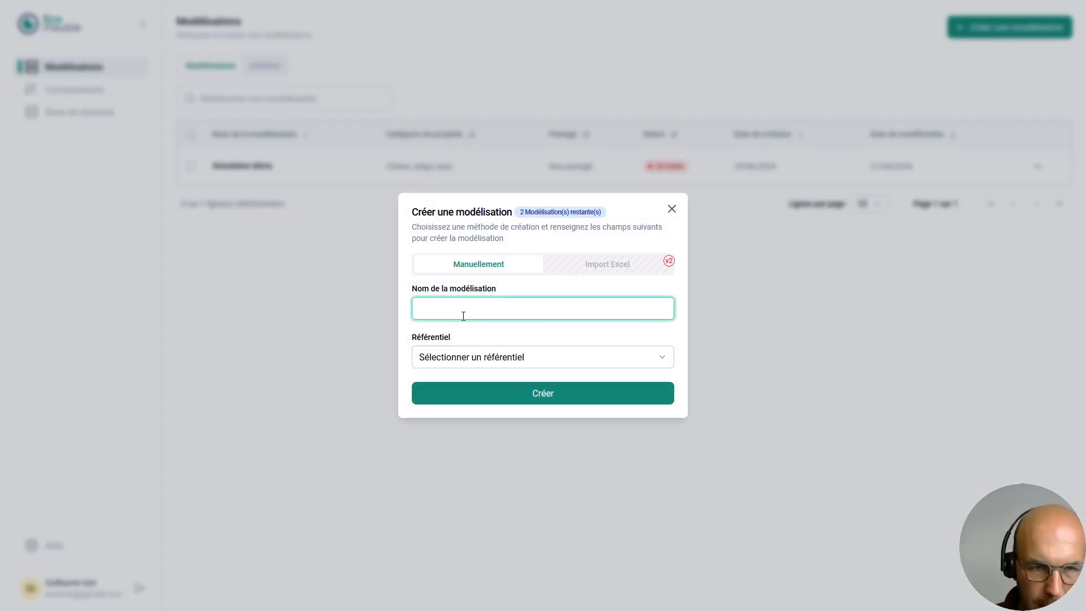
{"action": "type", "text": "test"}
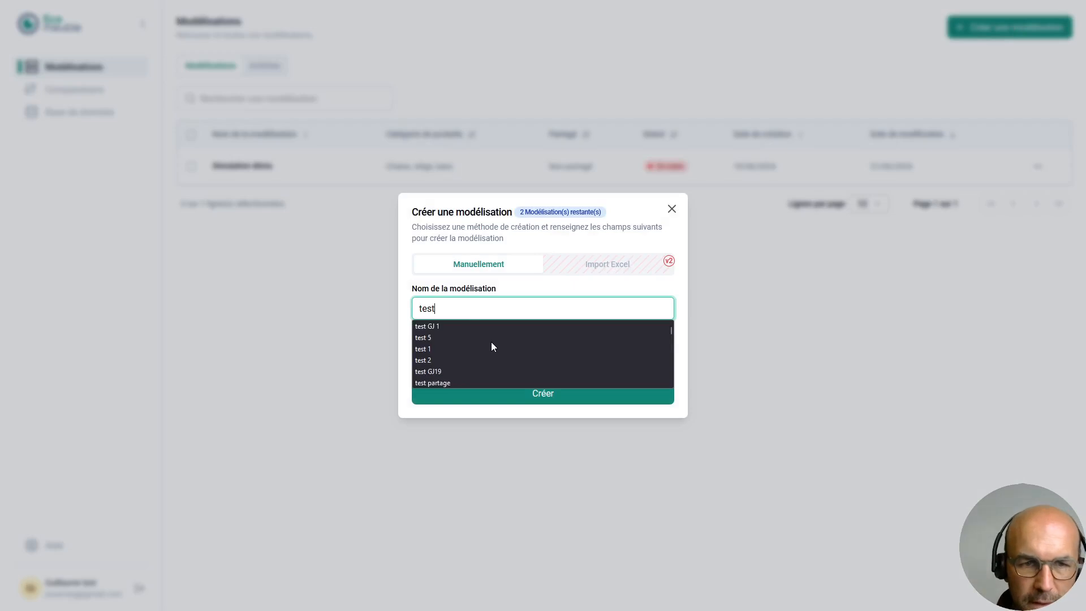
{"action": "key", "text": "Escape"}
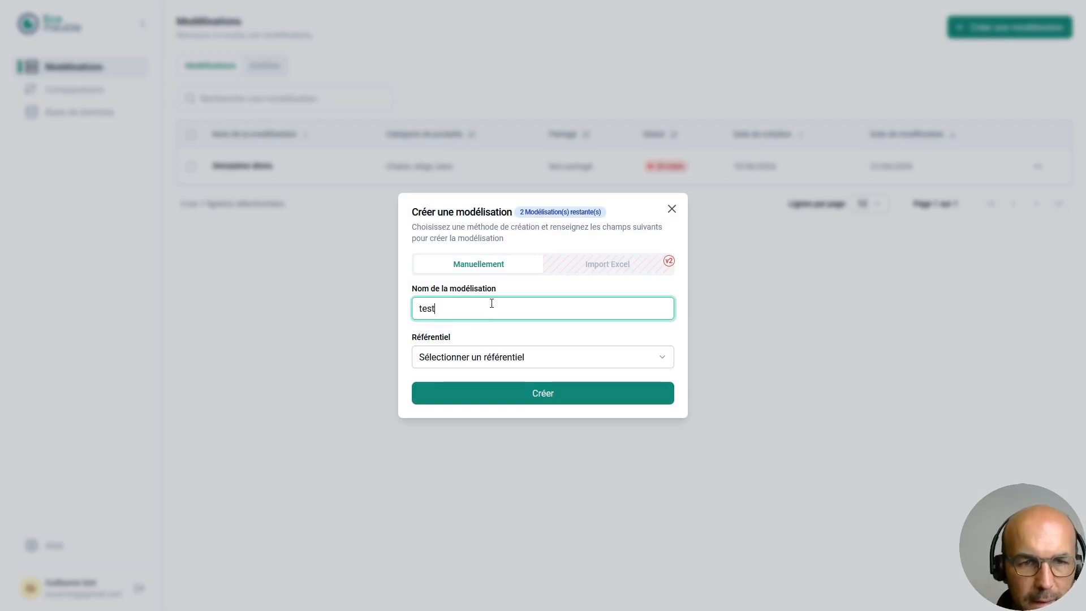
{"action": "left_click", "coordinate": [490, 356]}
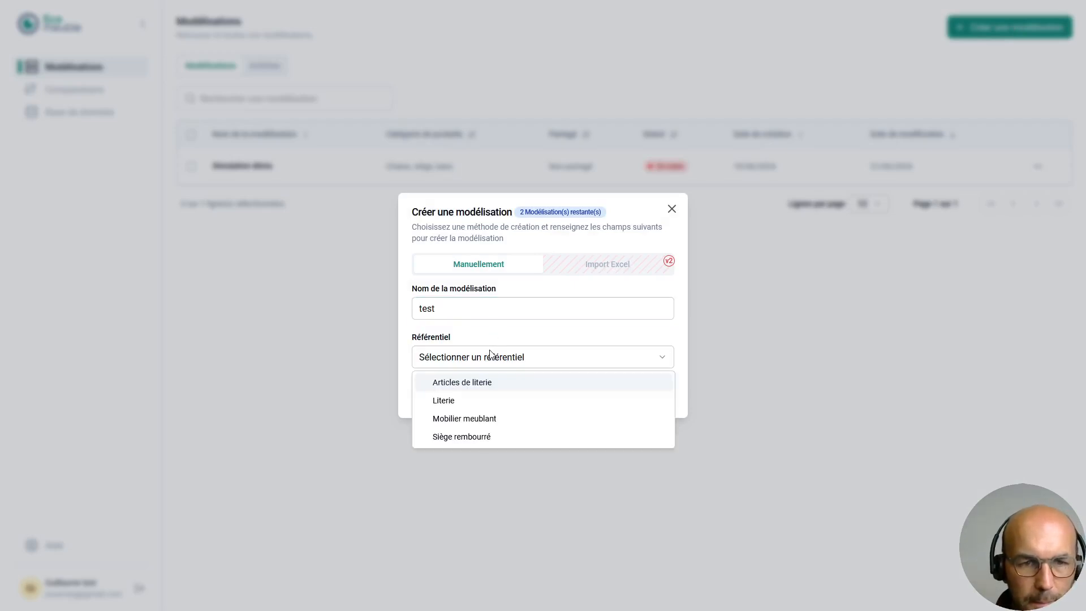
{"action": "left_click", "coordinate": [491, 419]}
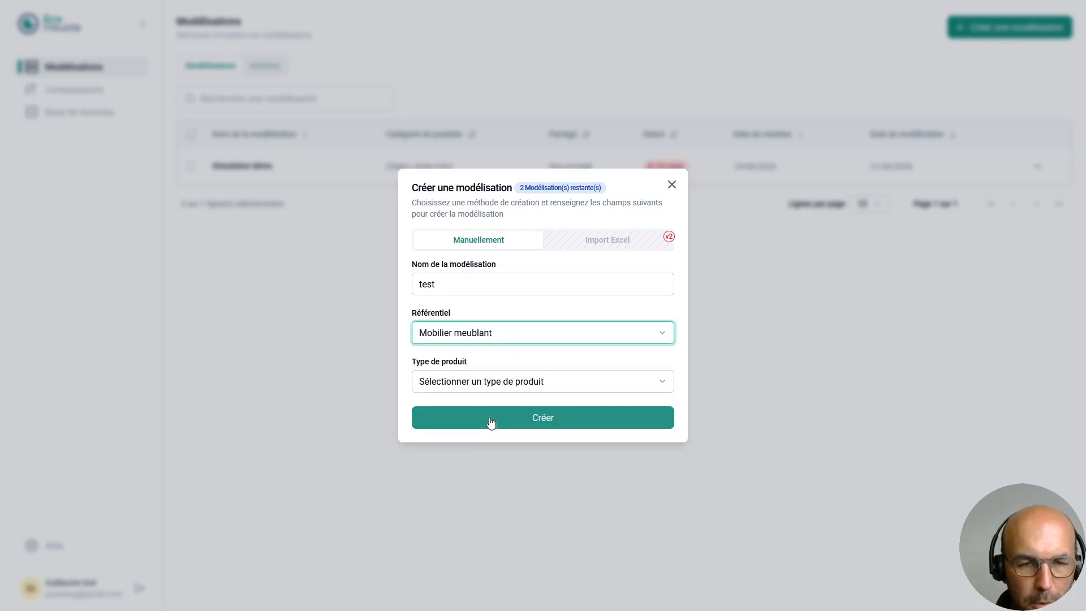
{"action": "left_click", "coordinate": [484, 382]}
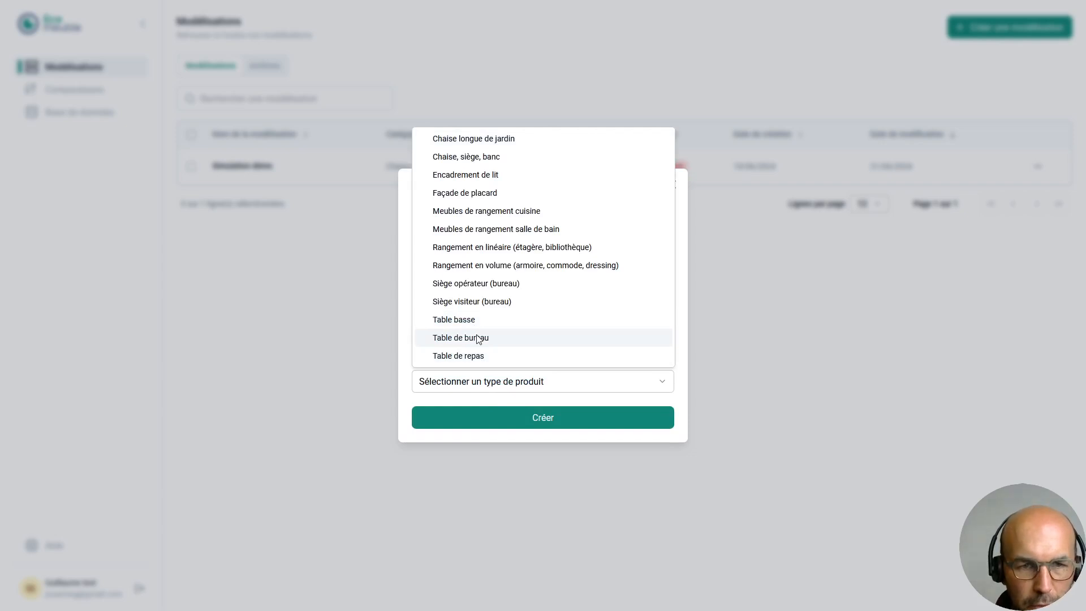
{"action": "left_click", "coordinate": [478, 338]}
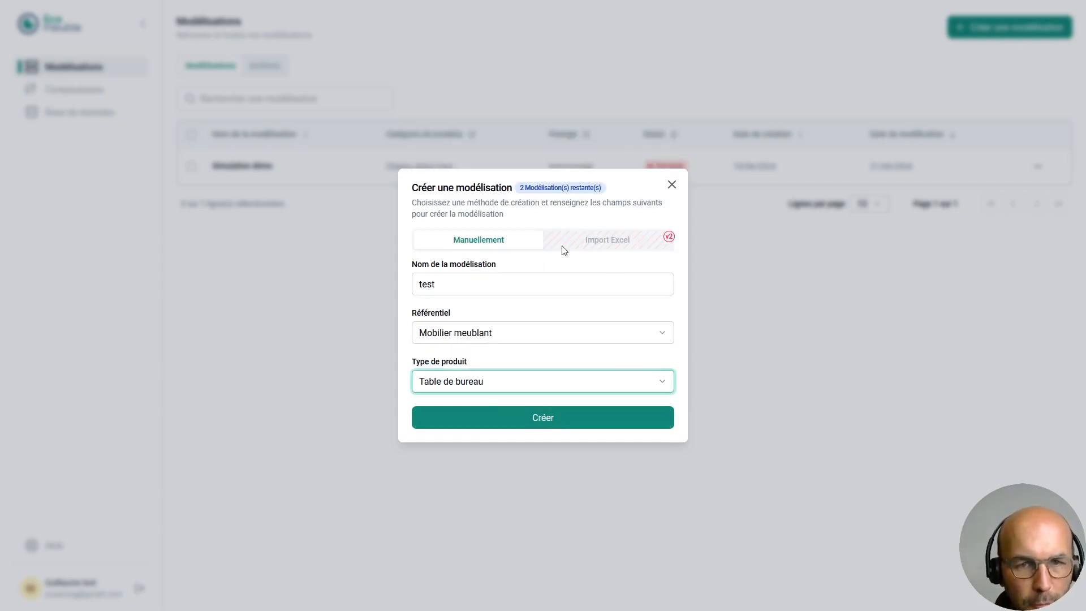
{"action": "left_click", "coordinate": [592, 418]}
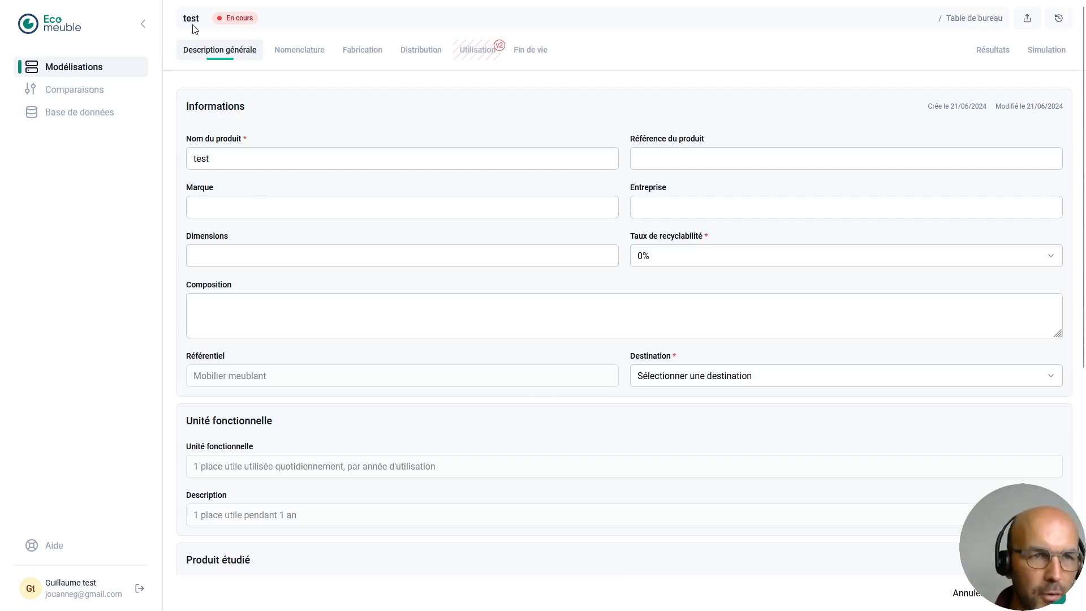
Check the status options available for the test modelling
{"action": "left_click", "coordinate": [237, 19]}
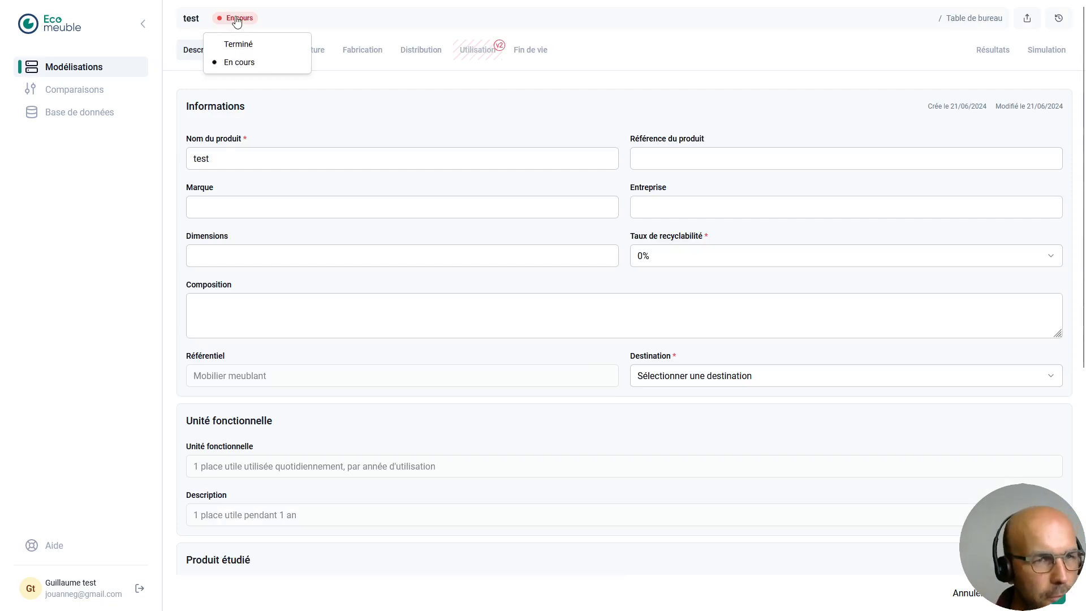
{"action": "left_click", "coordinate": [236, 19]}
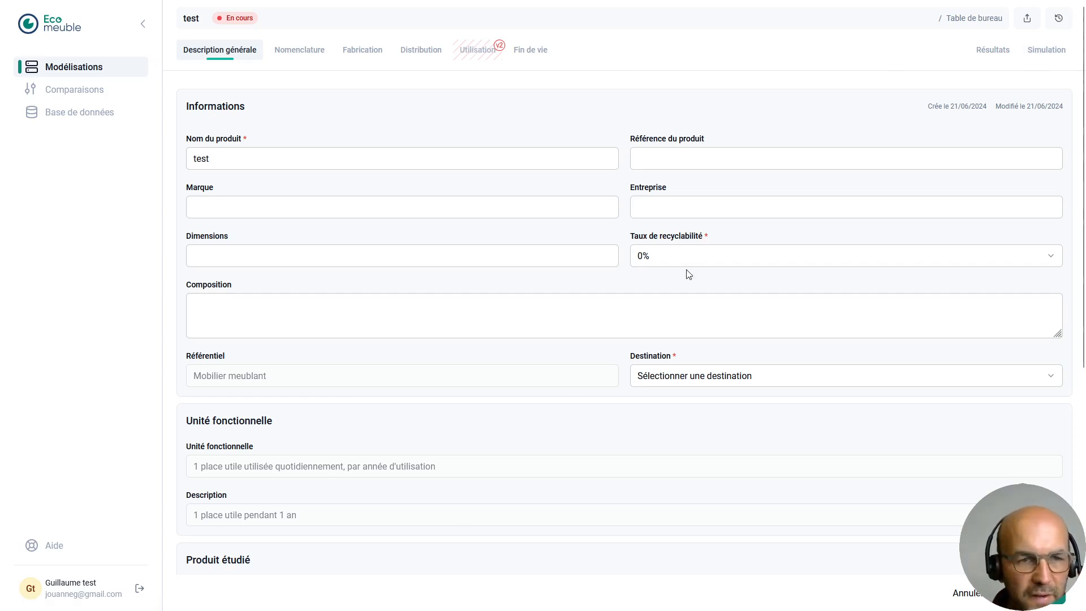
Set the product's destination to Usage domestique and its Durée de vie to 10, and save the general description
{"action": "left_click", "coordinate": [756, 378]}
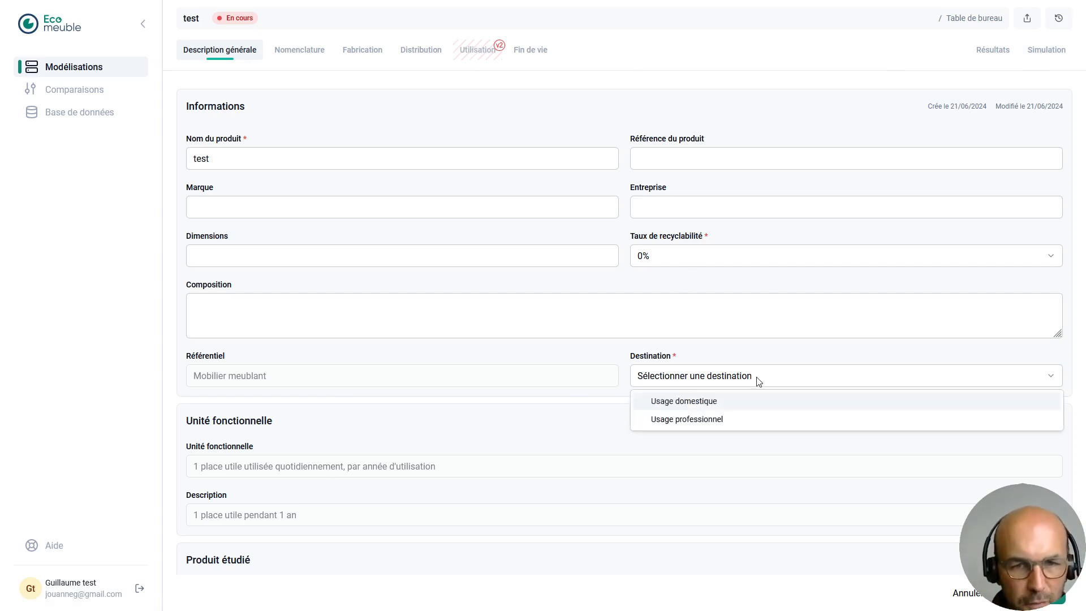
{"action": "left_click", "coordinate": [689, 404]}
{"action": "scroll", "coordinate": [688, 396], "scroll_direction": "down", "scroll_amount": 2}
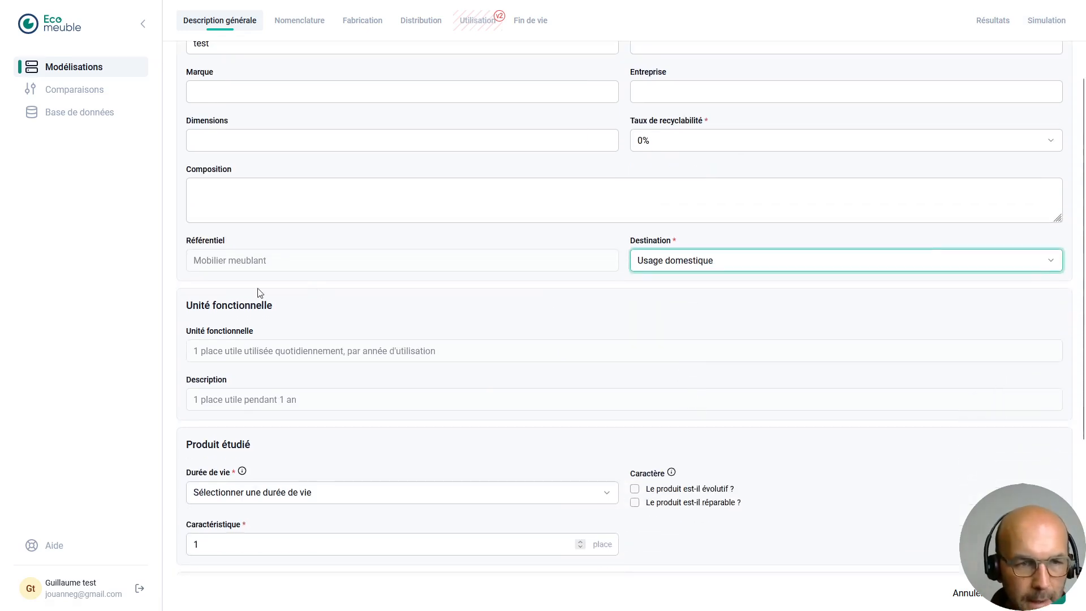
{"action": "scroll", "coordinate": [203, 421], "scroll_direction": "down", "scroll_amount": 3}
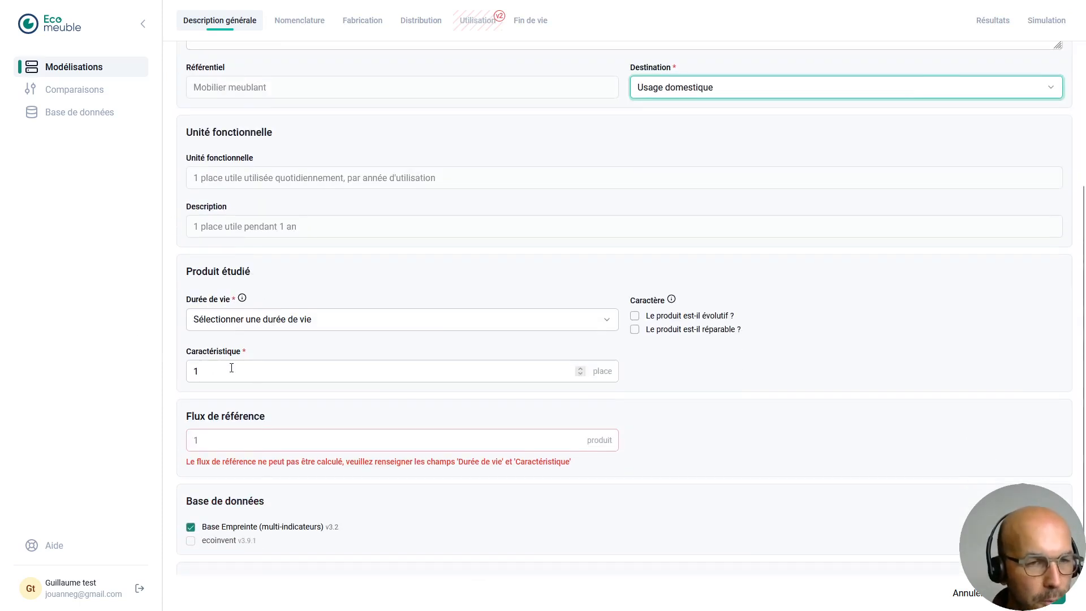
{"action": "left_click", "coordinate": [272, 325]}
{"action": "left_click", "coordinate": [270, 364]}
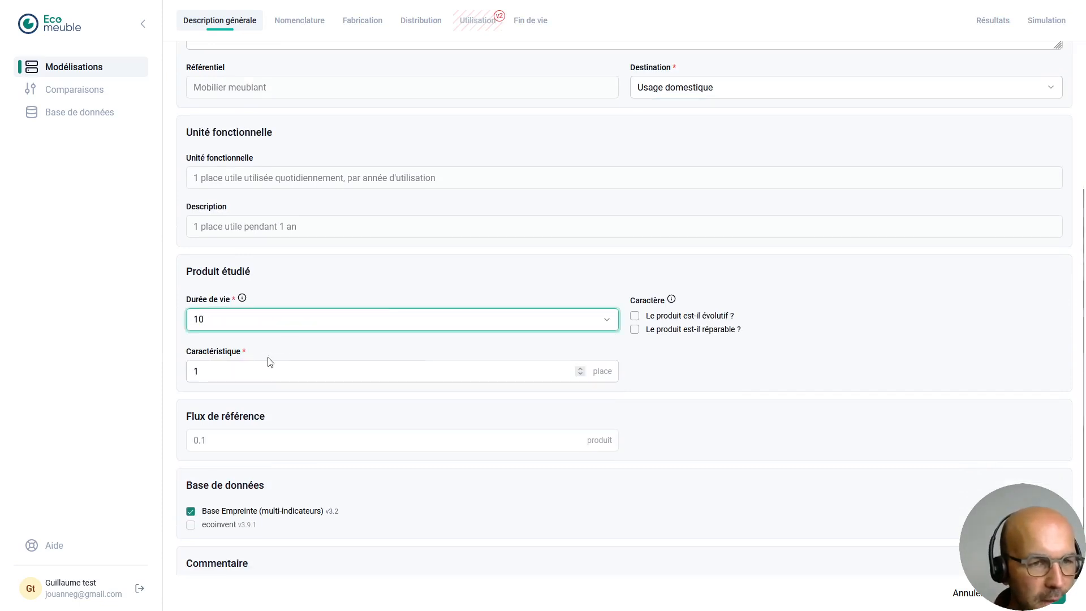
{"action": "left_click", "coordinate": [430, 292]}
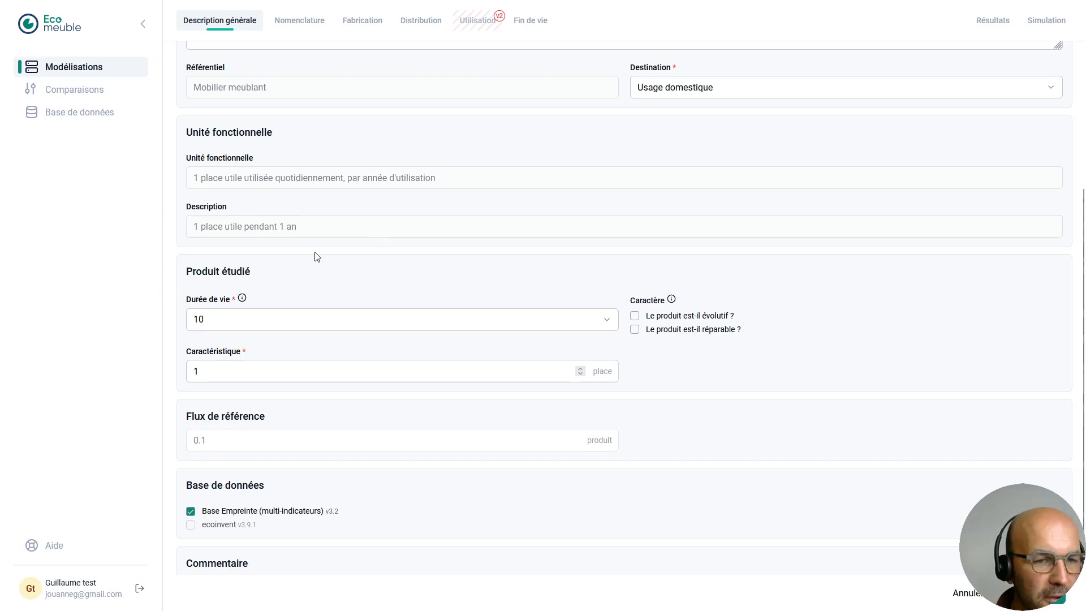
{"action": "scroll", "coordinate": [324, 247], "scroll_direction": "down", "scroll_amount": 2}
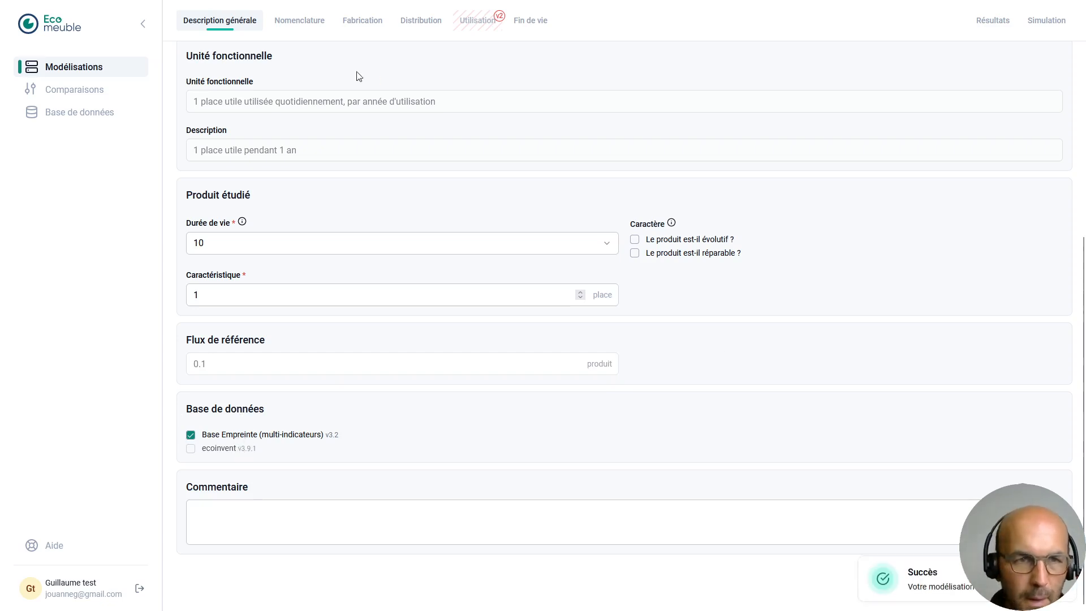
Add a component named plateau with quantity 1 to the Plateau et allonges sub-assembly in the nomenclature
{"action": "left_click", "coordinate": [283, 22]}
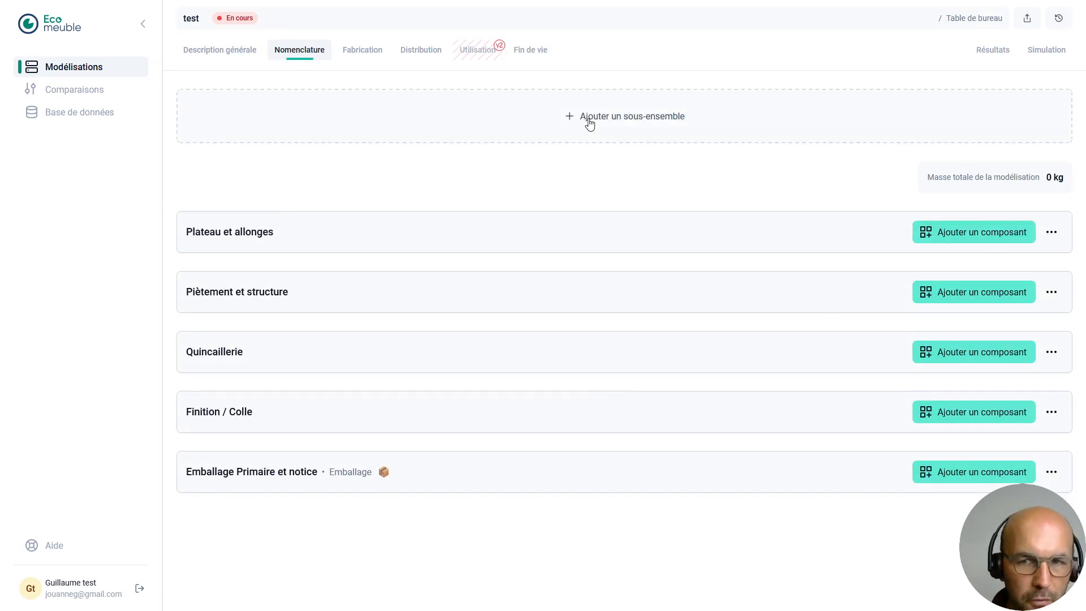
{"action": "left_click", "coordinate": [945, 239]}
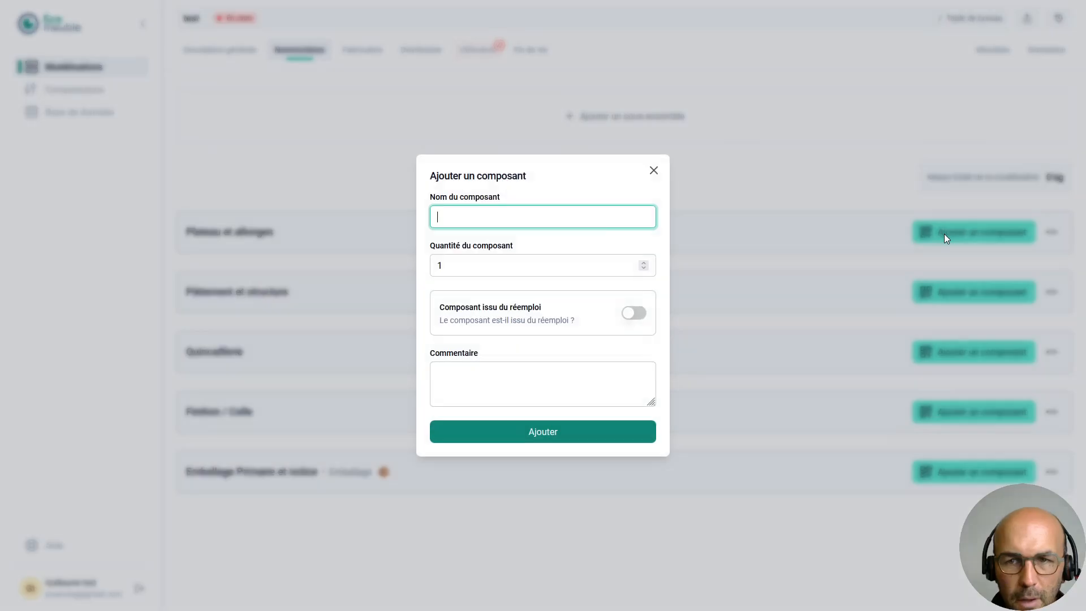
{"action": "left_click", "coordinate": [529, 218]}
{"action": "type", "text": "pkl"}
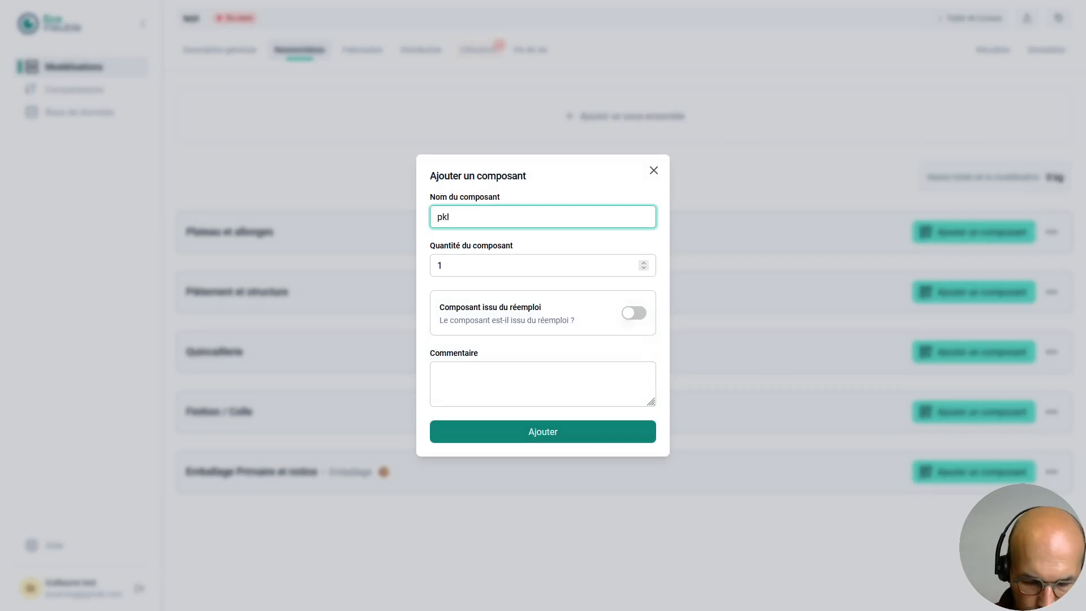
{"action": "key", "text": "BackSpace"}
{"action": "key", "text": "BackSpace"}
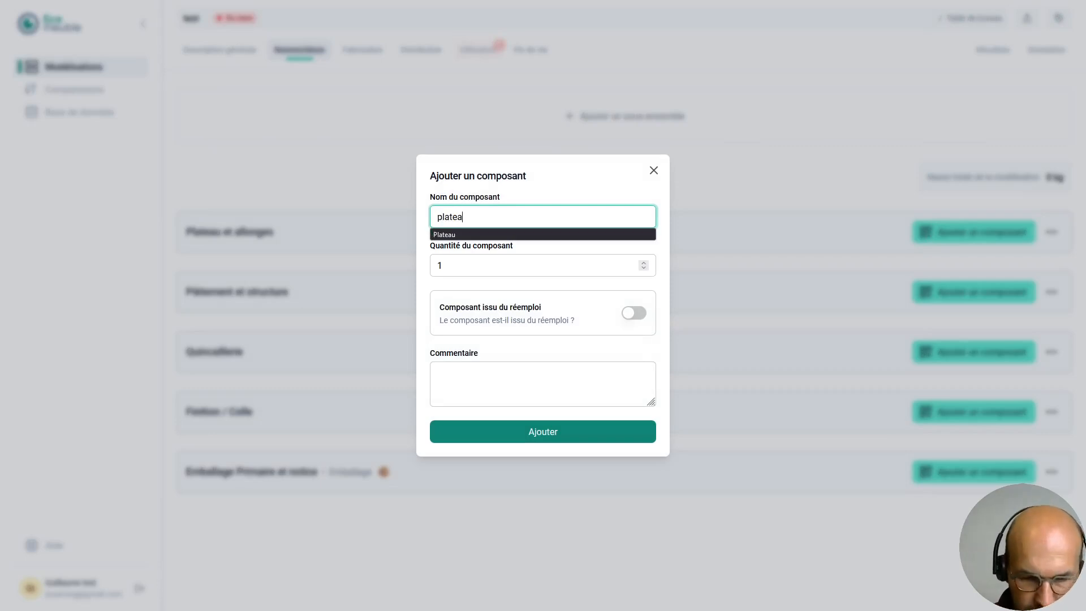
{"action": "left_click", "coordinate": [513, 262]}
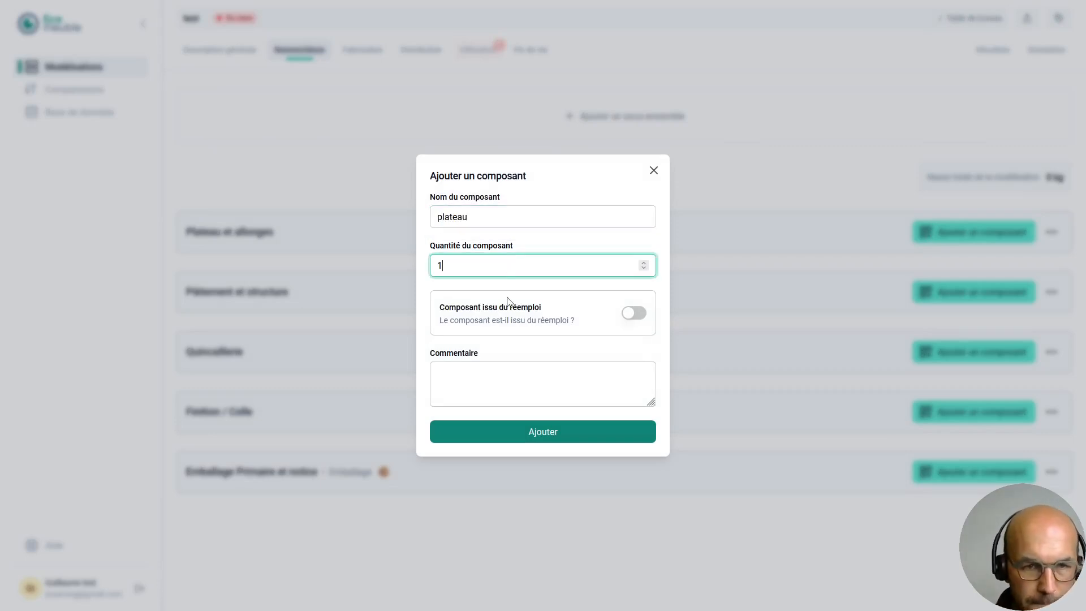
{"action": "left_click", "coordinate": [534, 431]}
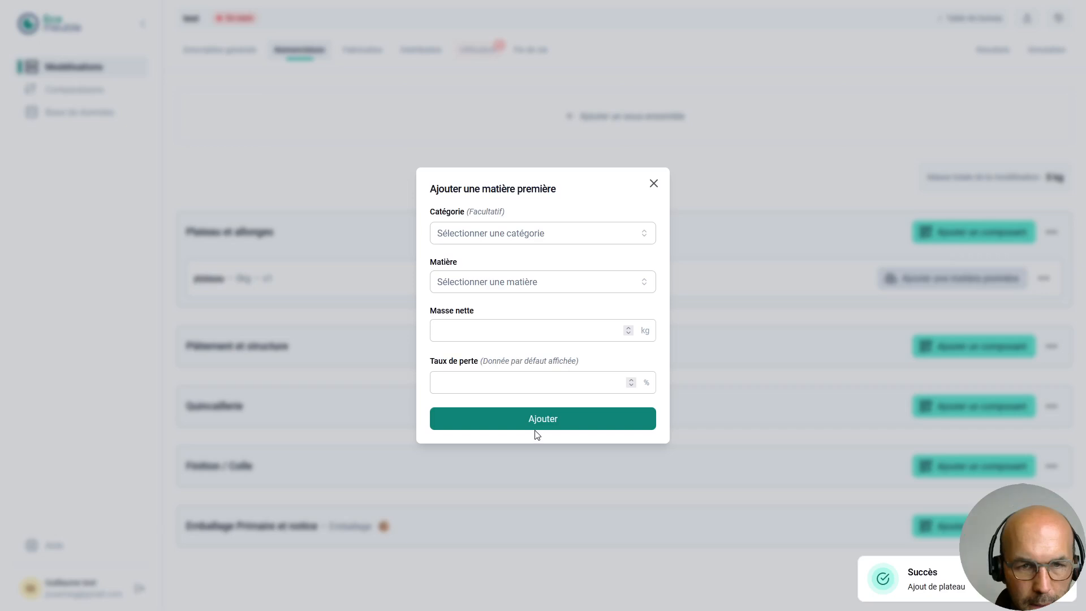
Add 0.5 kg of the Bois - Massif material "Bois d'oeuvre de résineux, 2 pouces d'épaisseur, sylviculture durable, 1kg, RER" to the plateau component
{"action": "left_click", "coordinate": [469, 240]}
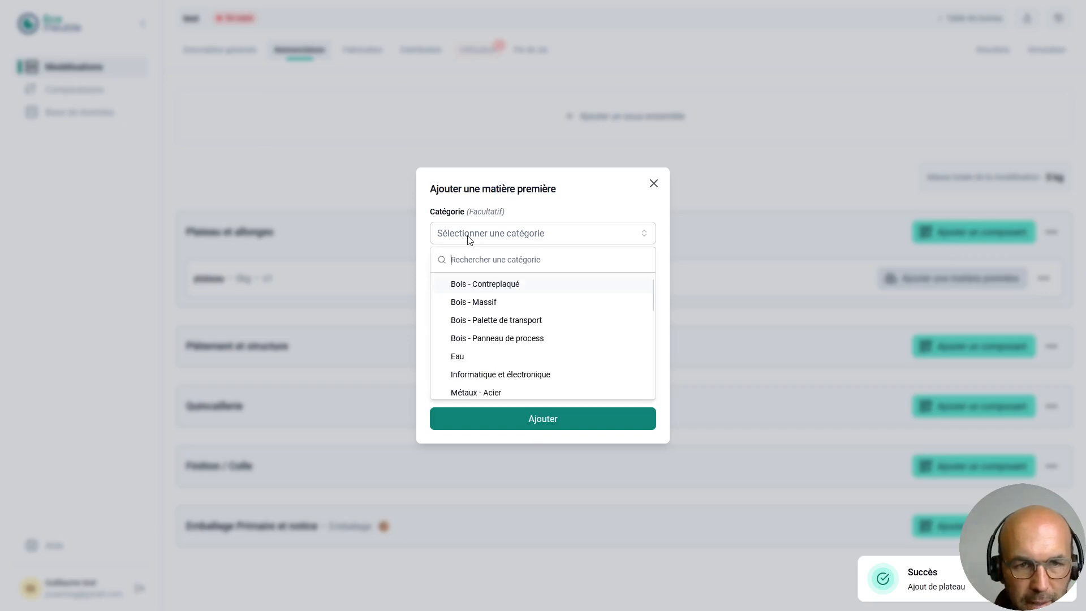
{"action": "left_click", "coordinate": [501, 303]}
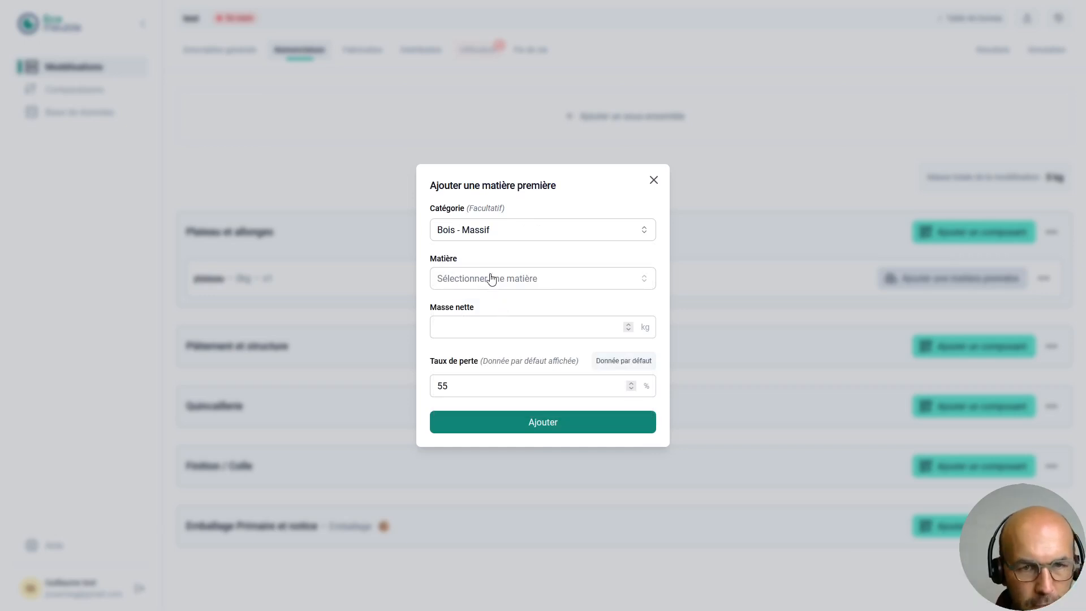
{"action": "left_click", "coordinate": [493, 280]}
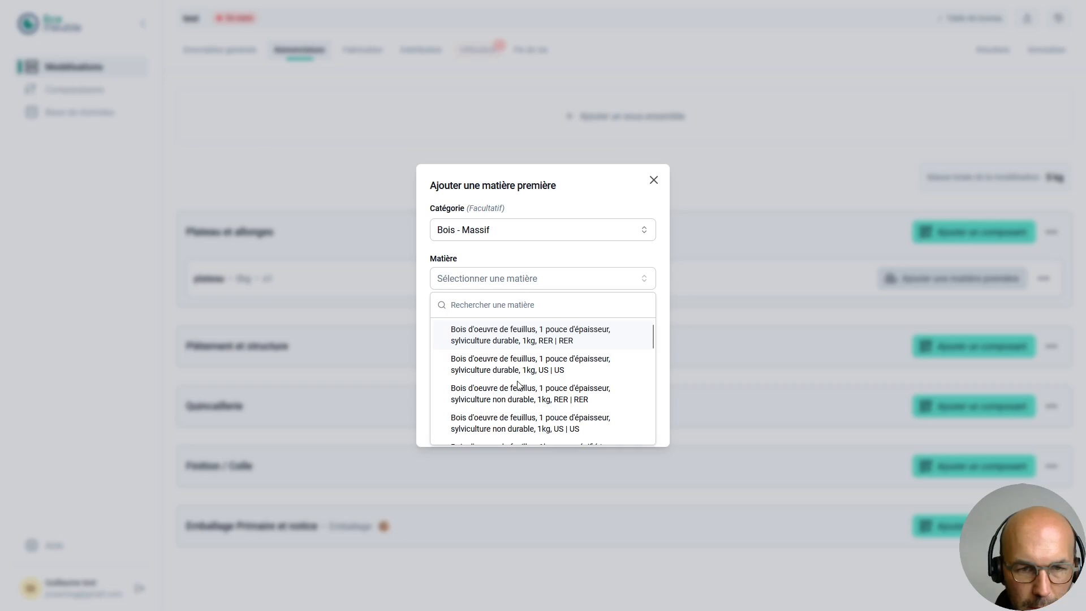
{"action": "scroll", "coordinate": [513, 402], "scroll_direction": "down", "scroll_amount": 5}
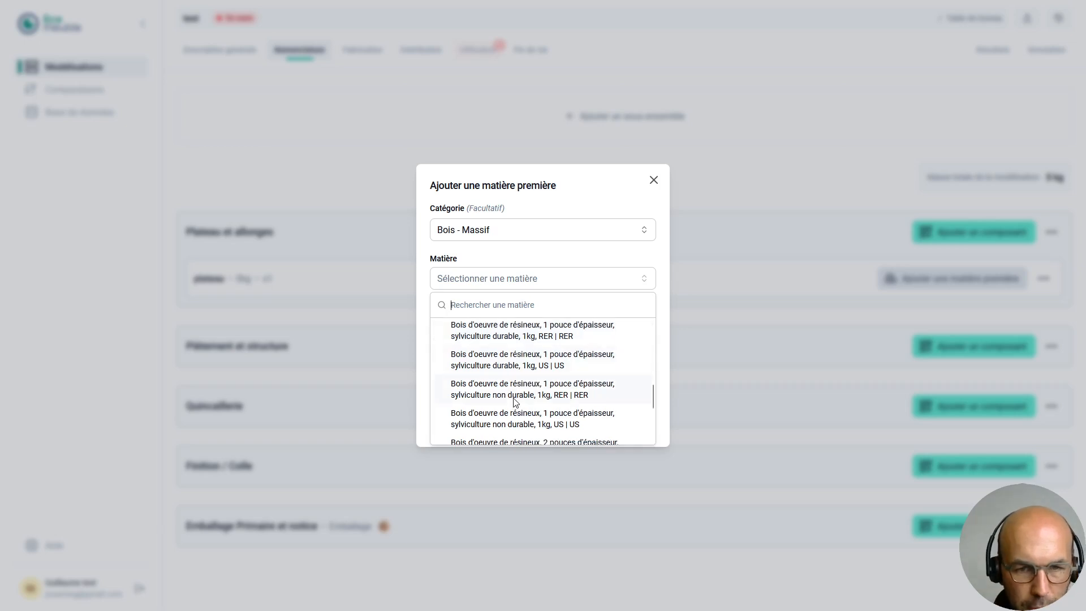
{"action": "scroll", "coordinate": [515, 401], "scroll_direction": "down", "scroll_amount": 2}
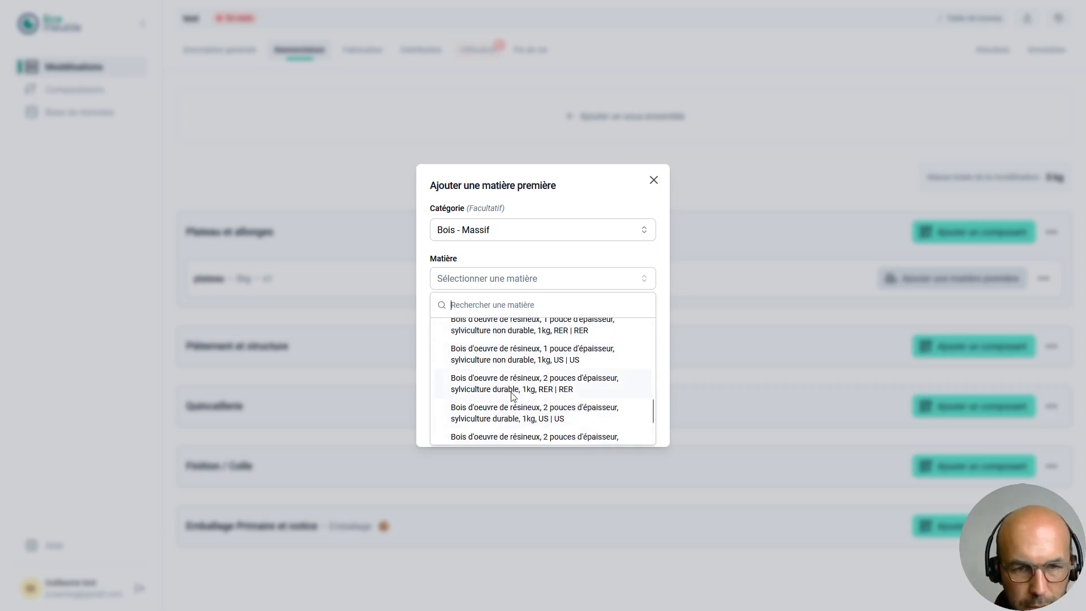
{"action": "left_click", "coordinate": [513, 390]}
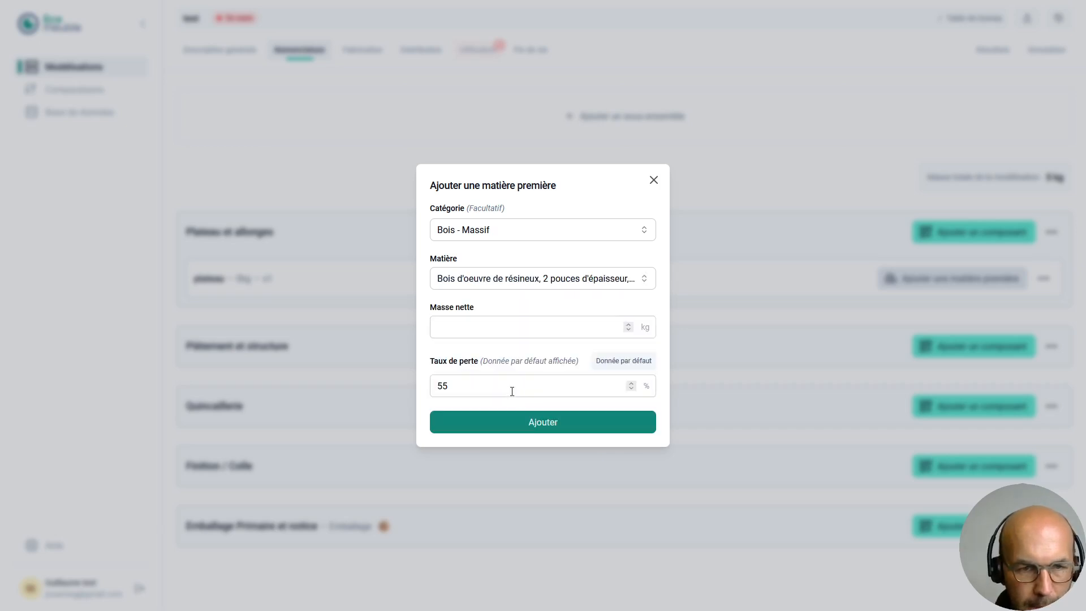
{"action": "left_click", "coordinate": [498, 336]}
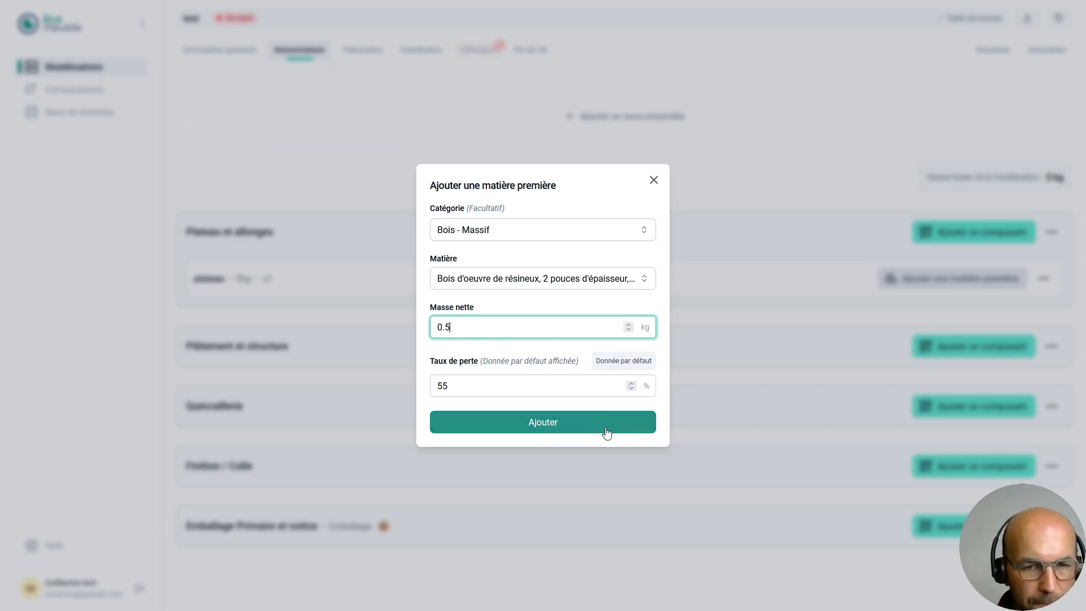
{"action": "left_click", "coordinate": [584, 424]}
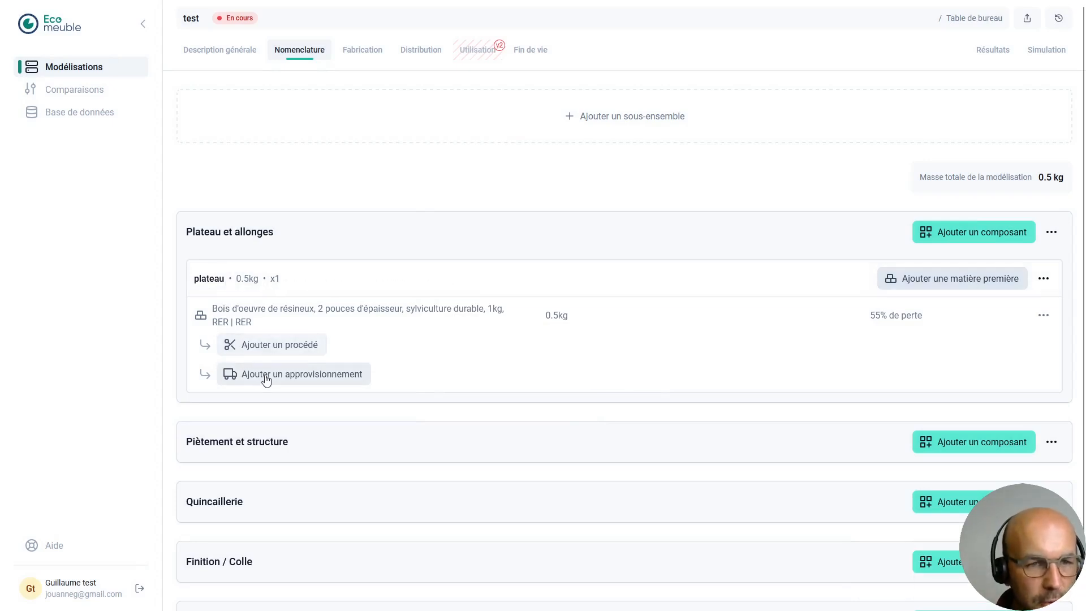
Add the Energie - Electricité process "Mix électrique réseau, BE | BE" with quantity 0.2 kWh to the plateau's wood material
{"action": "left_click", "coordinate": [268, 343]}
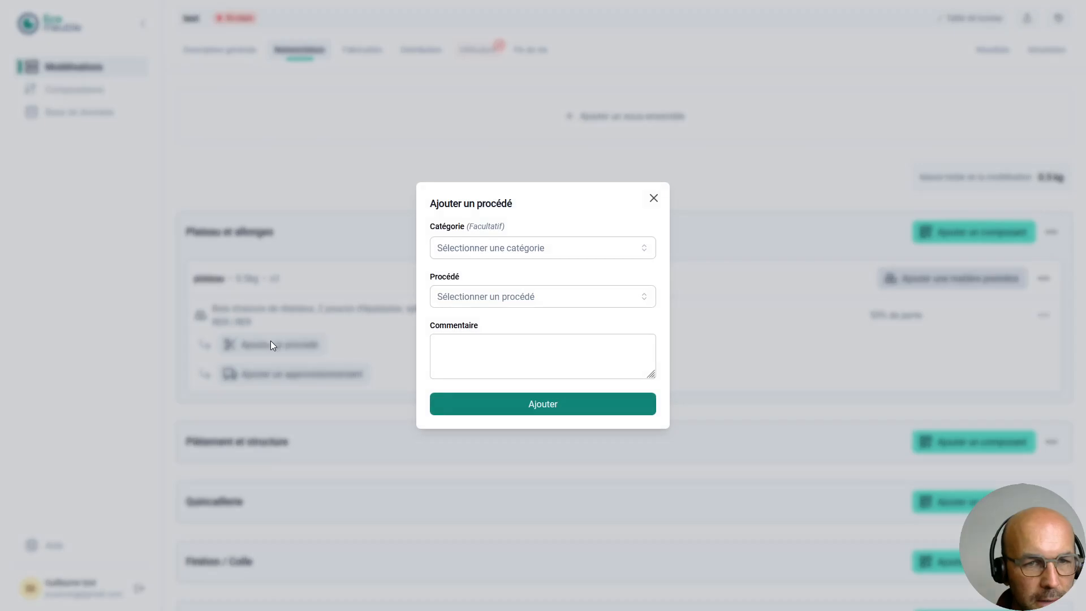
{"action": "left_click", "coordinate": [535, 252]}
{"action": "scroll", "coordinate": [545, 344], "scroll_direction": "down", "scroll_amount": 5}
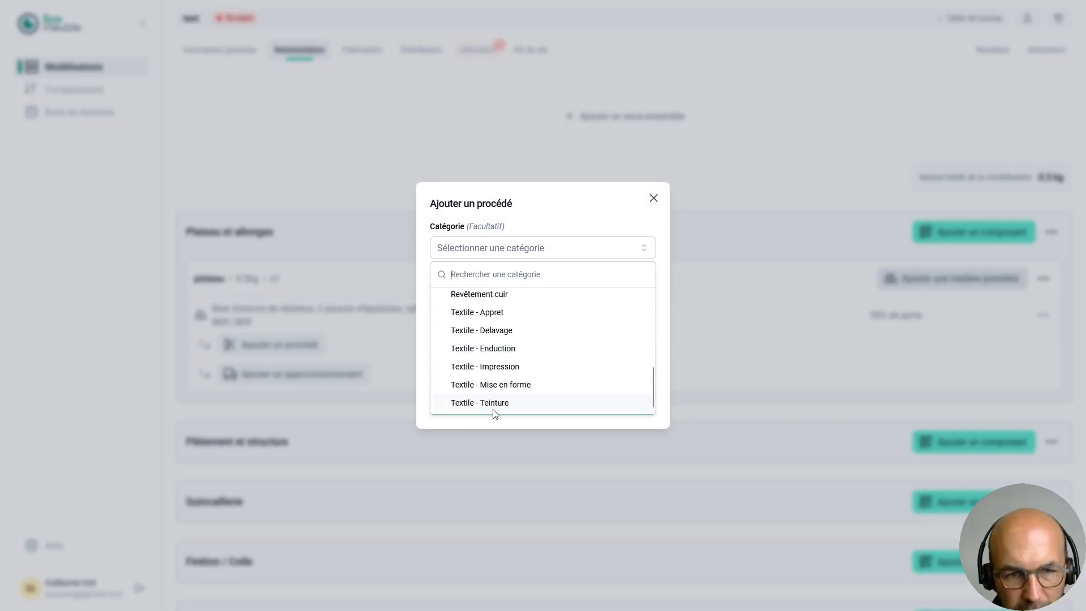
{"action": "scroll", "coordinate": [501, 348], "scroll_direction": "up", "scroll_amount": 3}
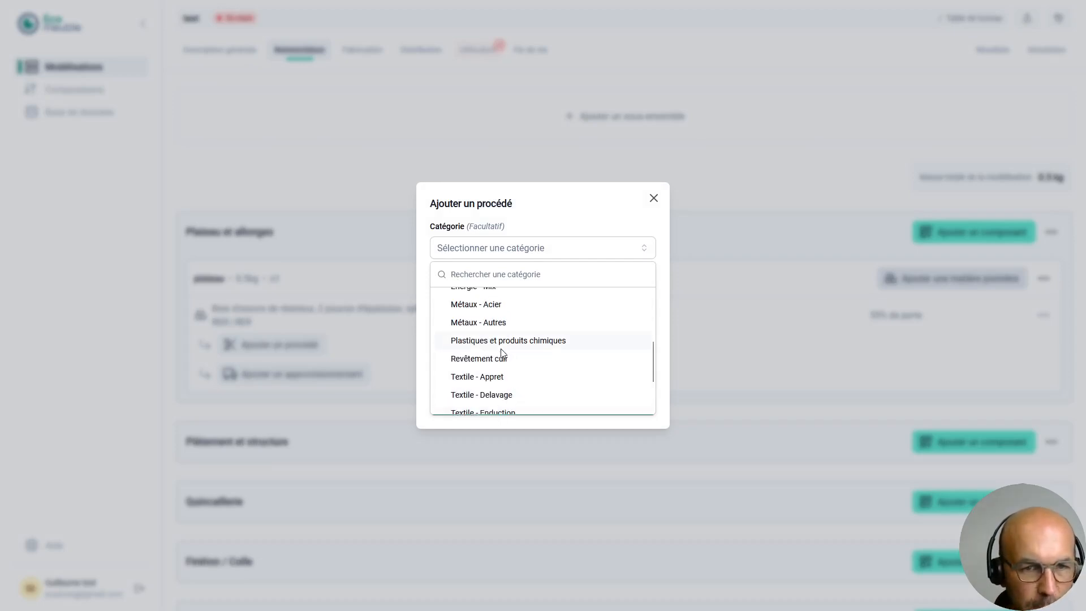
{"action": "scroll", "coordinate": [499, 351], "scroll_direction": "up", "scroll_amount": 2}
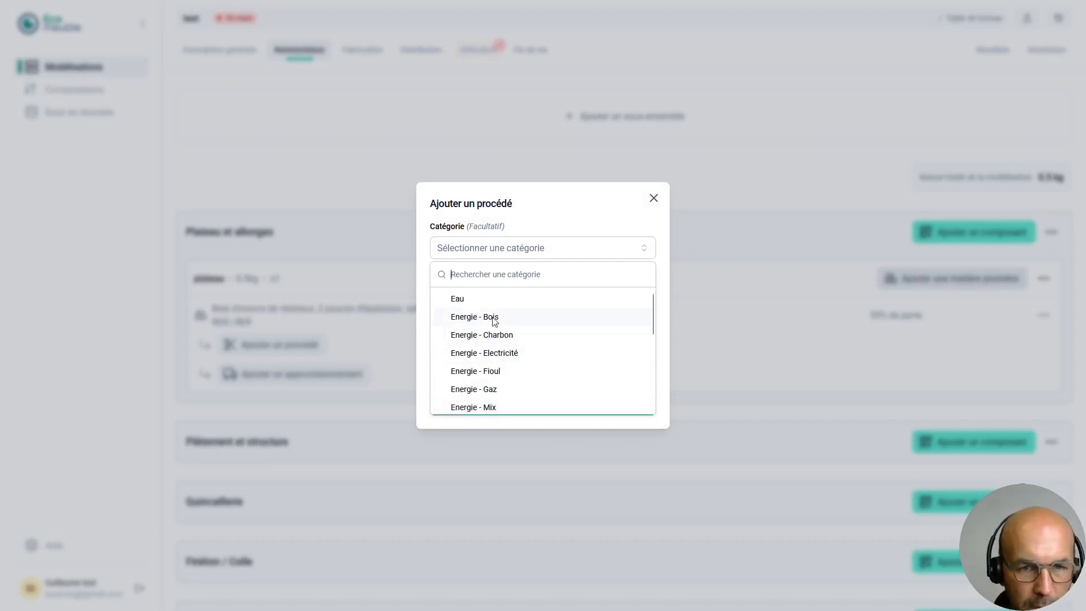
{"action": "left_click", "coordinate": [502, 354]}
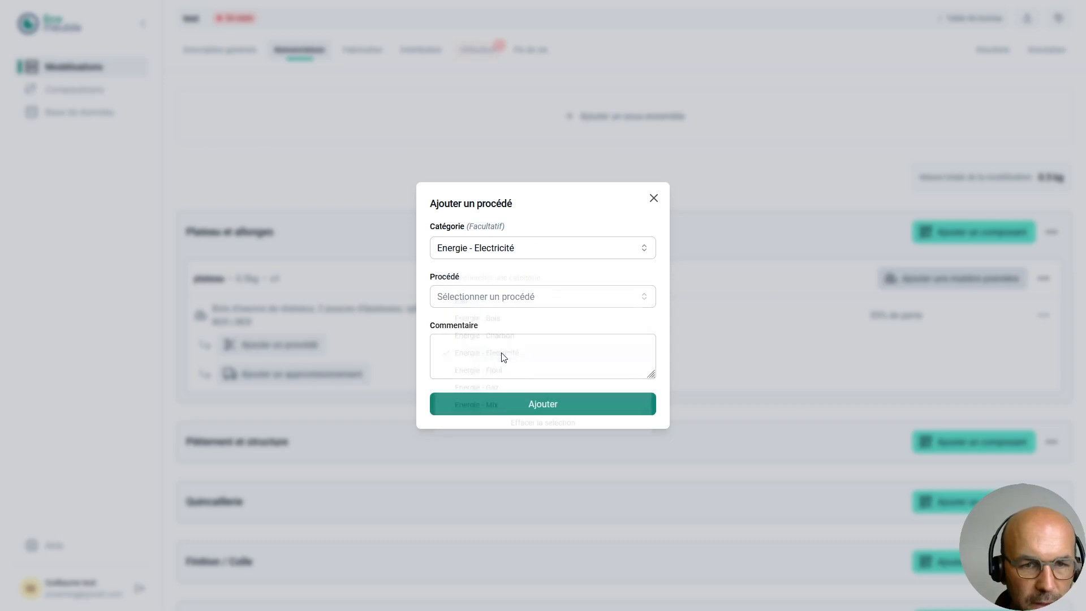
{"action": "left_click", "coordinate": [490, 299]}
{"action": "scroll", "coordinate": [551, 390], "scroll_direction": "down", "scroll_amount": 3}
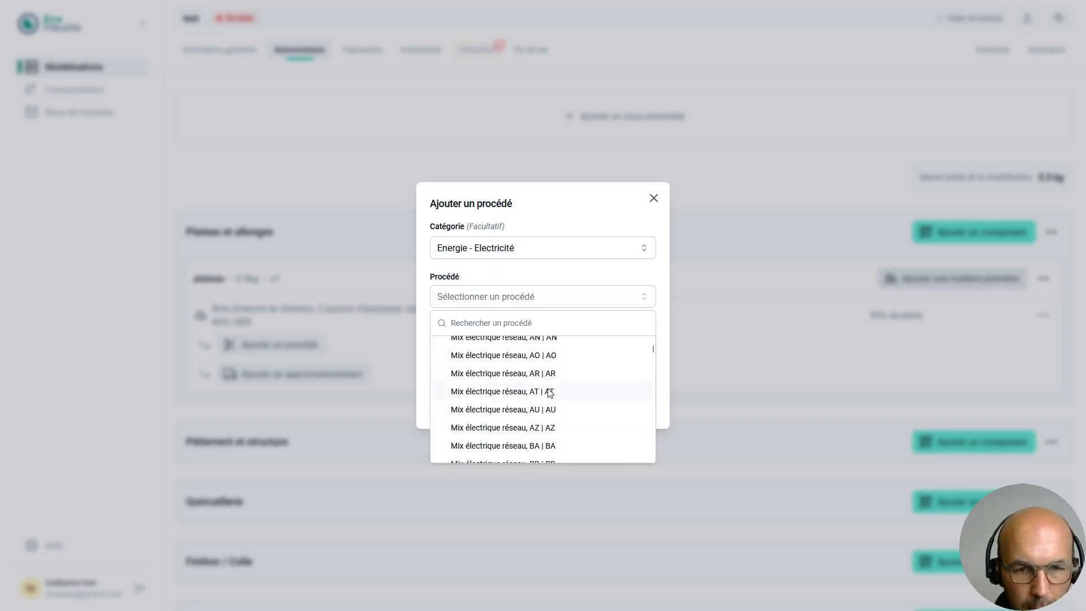
{"action": "left_click", "coordinate": [553, 418]}
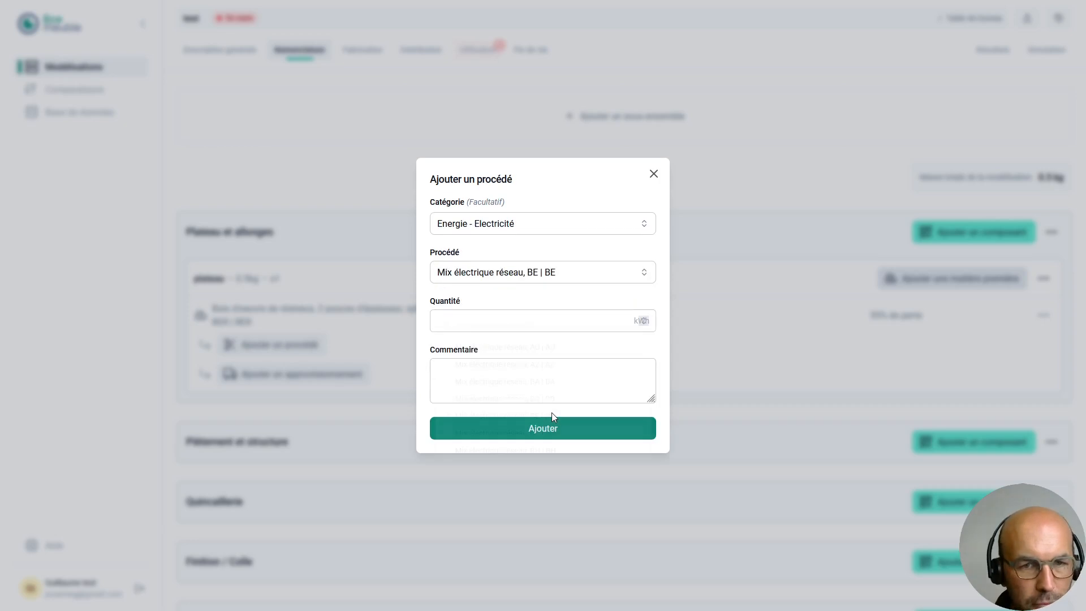
{"action": "left_click", "coordinate": [508, 321]}
{"action": "type", "text": "0.2"}
{"action": "left_click", "coordinate": [578, 373]}
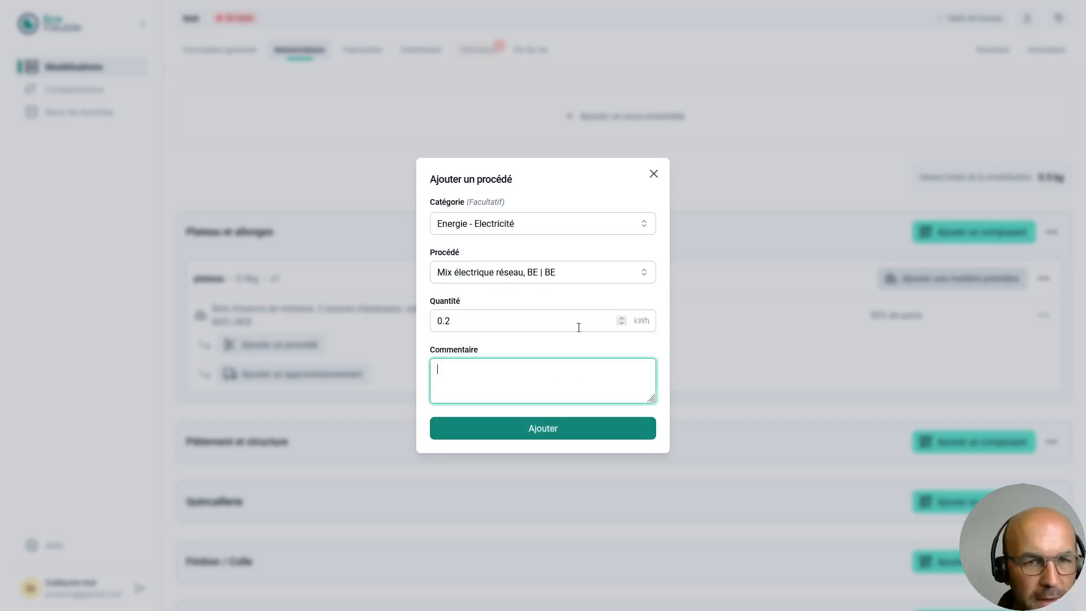
{"action": "left_click", "coordinate": [615, 428]}
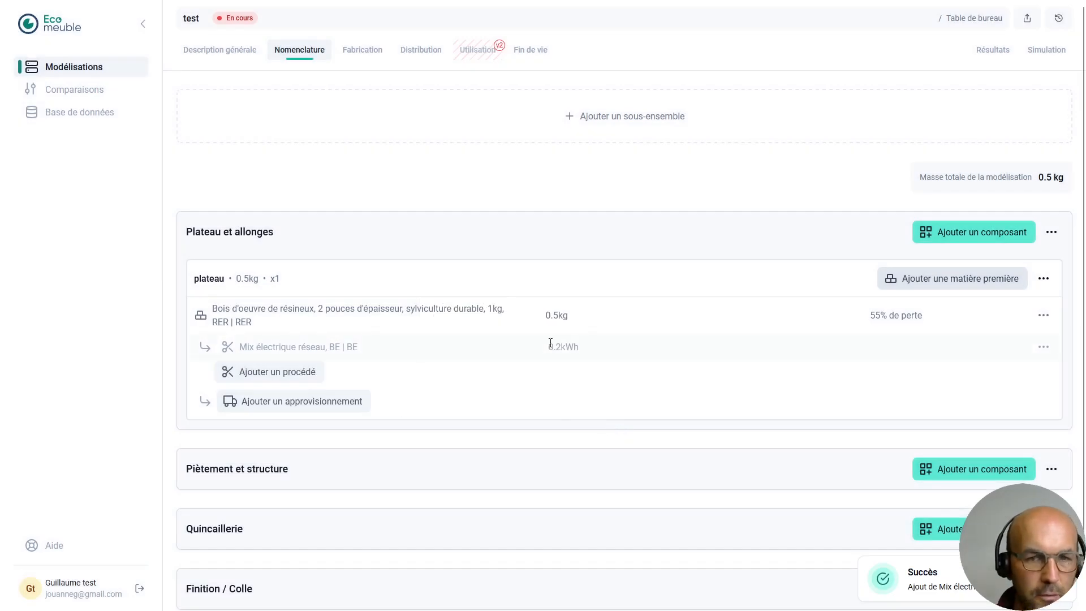
Add a predefined supply to the plateau's wood material using the default Europe circuit
{"action": "left_click", "coordinate": [284, 403]}
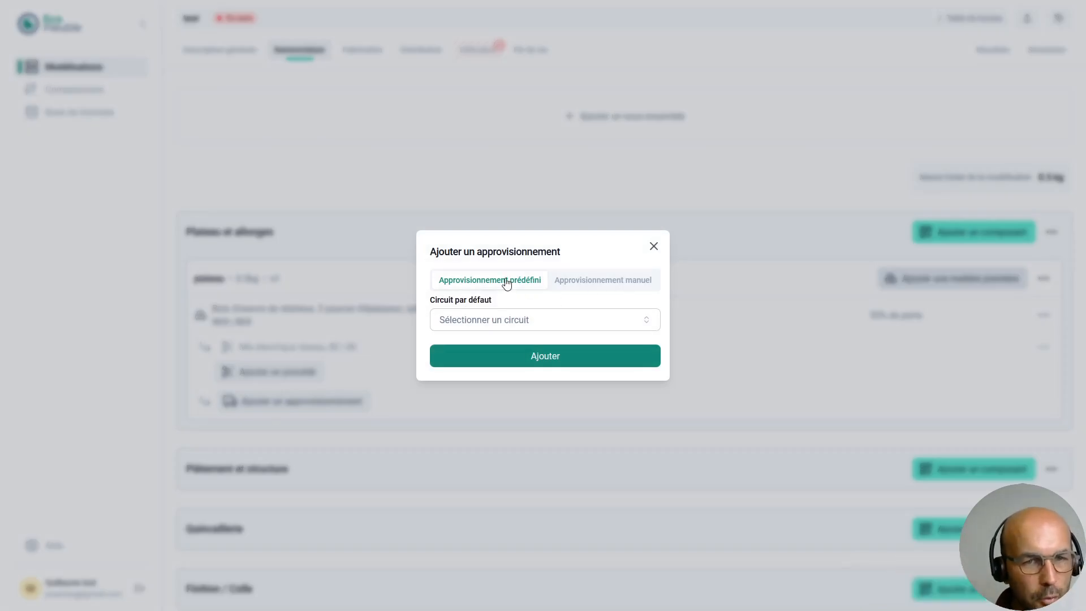
{"action": "left_click", "coordinate": [512, 322]}
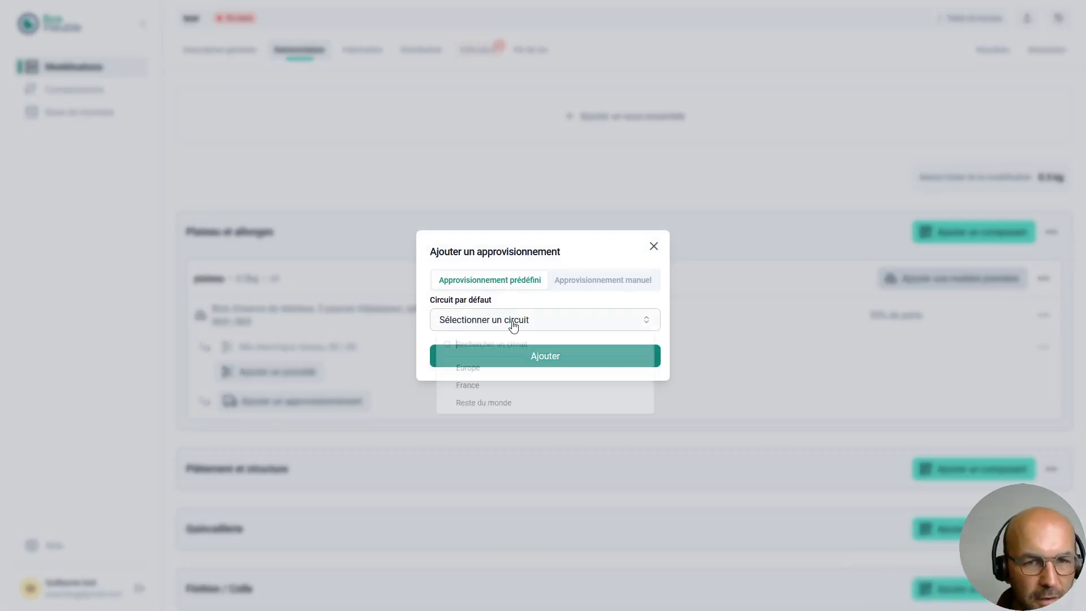
{"action": "left_click", "coordinate": [497, 374]}
{"action": "left_click", "coordinate": [509, 357]}
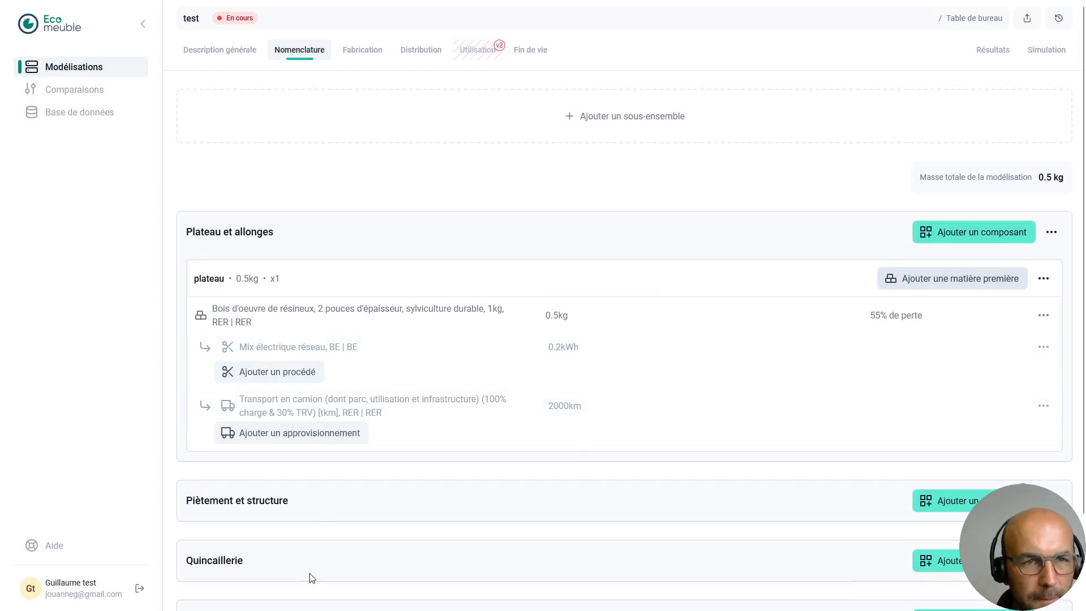
Add a production site named "site prod 1" to the Fabrication phase with 100% assembled on site
{"action": "left_click", "coordinate": [370, 54]}
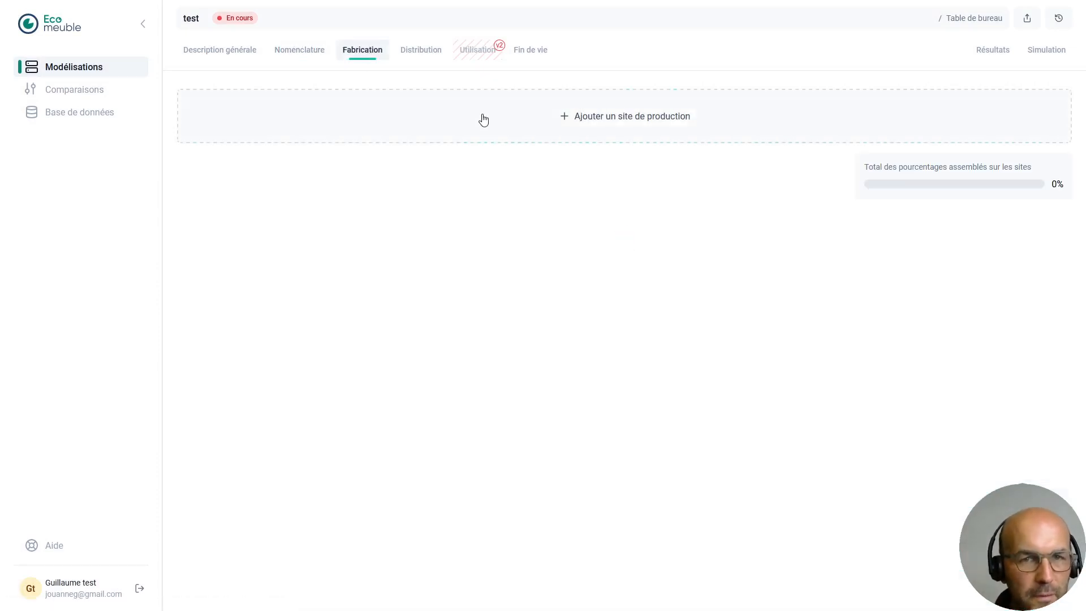
{"action": "left_click", "coordinate": [483, 120]}
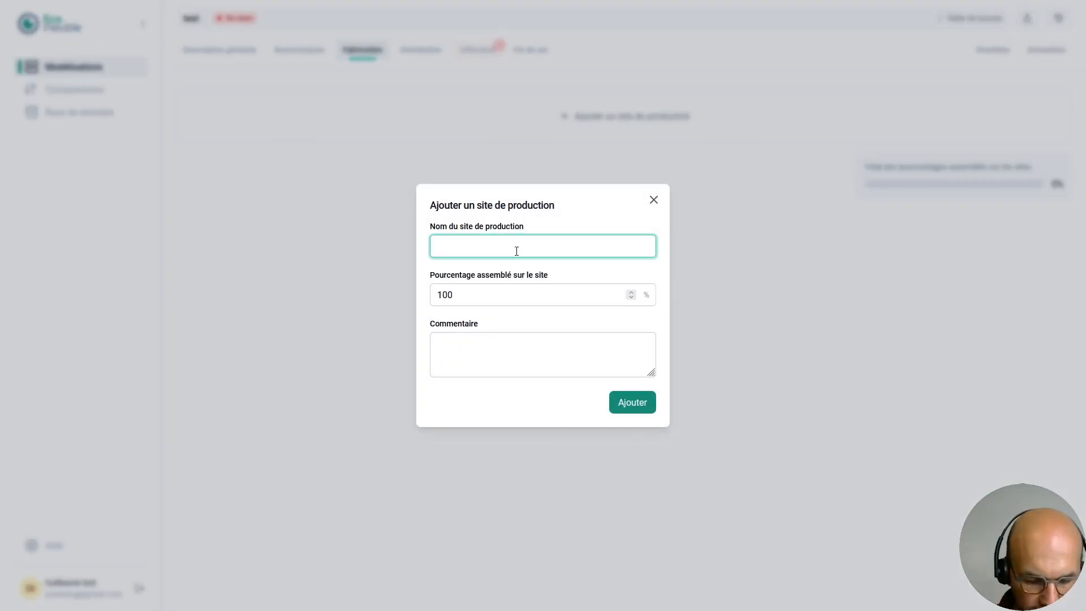
{"action": "type", "text": "site prod 1"}
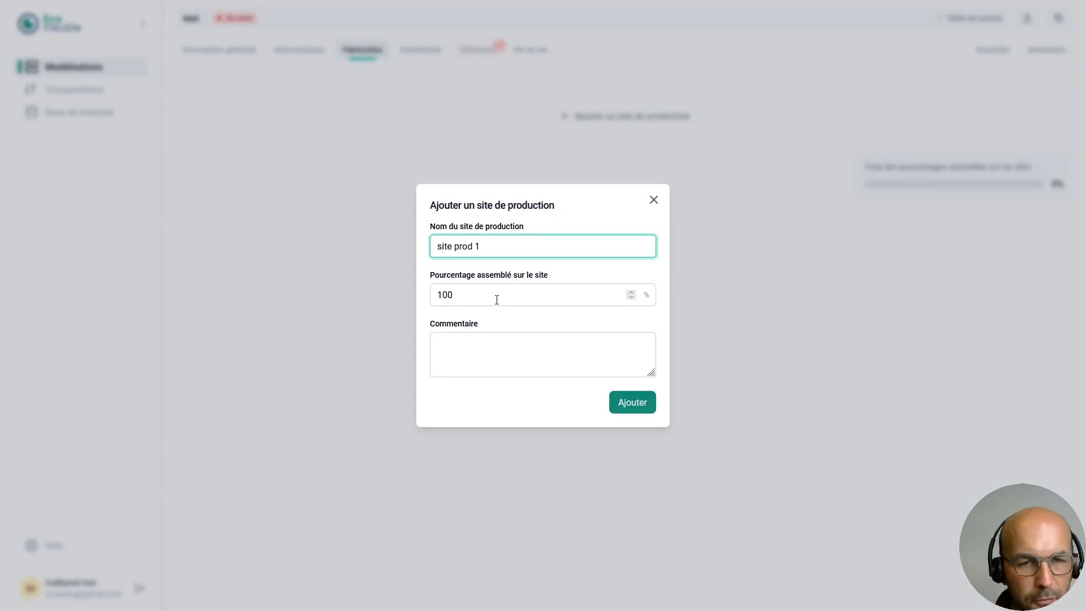
{"action": "left_click", "coordinate": [645, 406]}
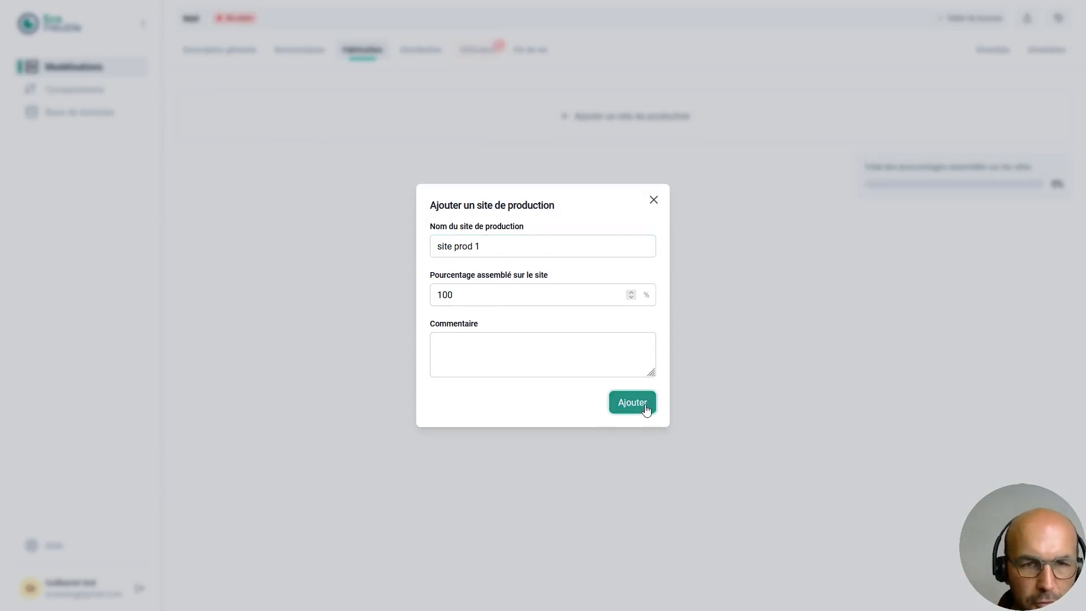
Add the Energie - Electricité source "Mix électrique réseau, BE | BE" to site prod 1 with the default consumption of 0.001 kWh
{"action": "left_click", "coordinate": [980, 241]}
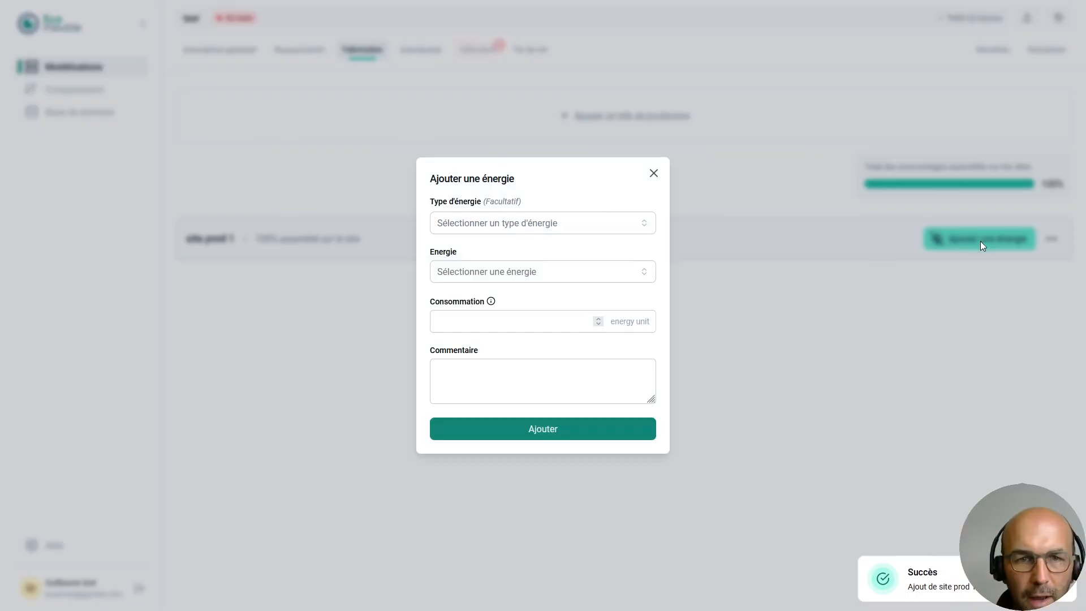
{"action": "left_click", "coordinate": [549, 226]}
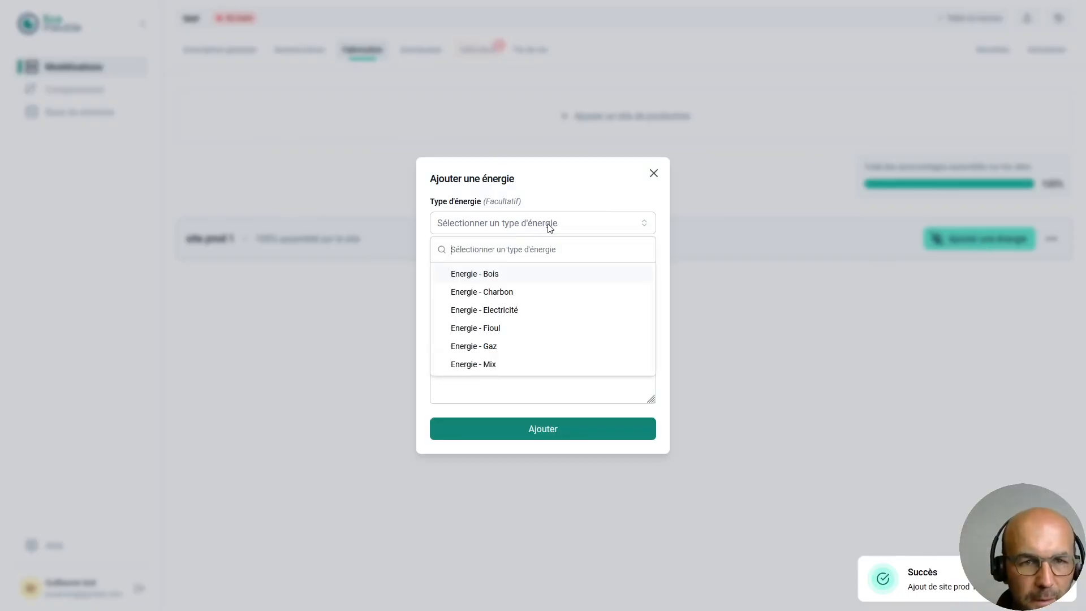
{"action": "left_click", "coordinate": [517, 310]}
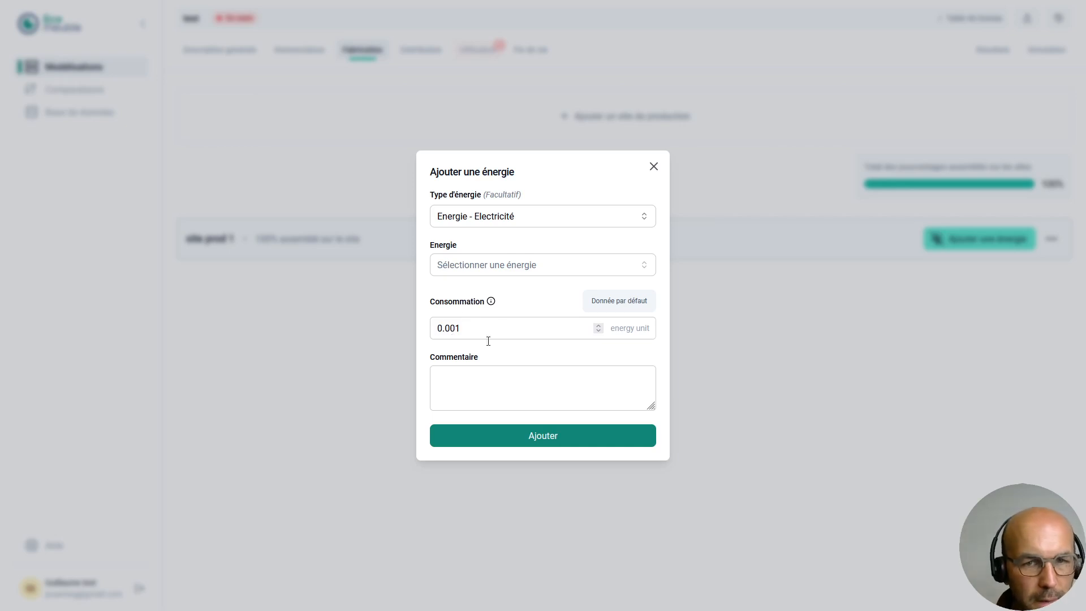
{"action": "left_click", "coordinate": [544, 266]}
{"action": "scroll", "coordinate": [584, 352], "scroll_direction": "down", "scroll_amount": 5}
{"action": "scroll", "coordinate": [545, 345], "scroll_direction": "up", "scroll_amount": 2}
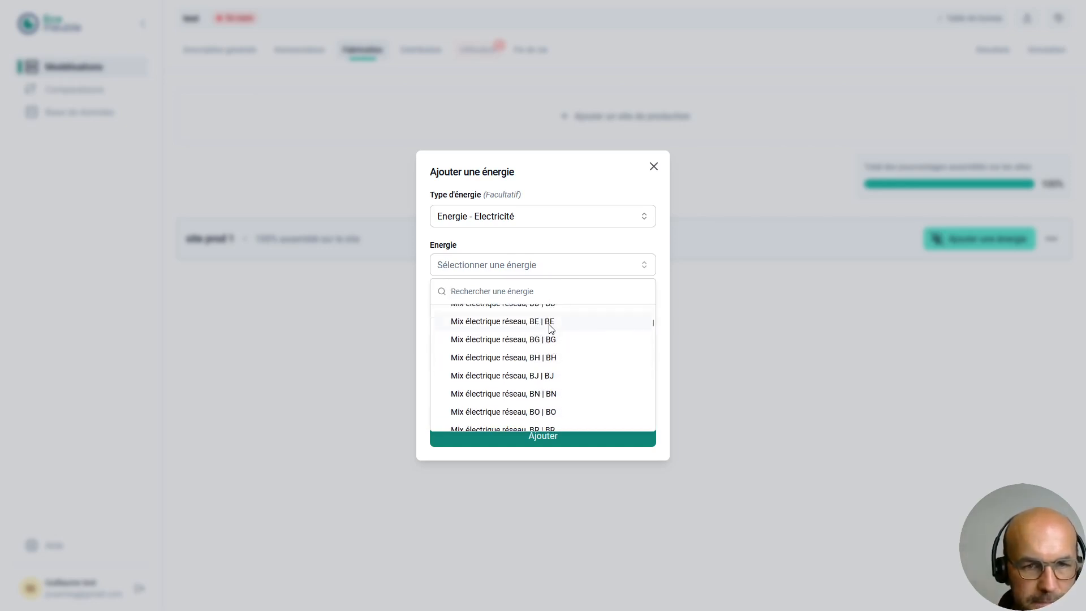
{"action": "left_click", "coordinate": [549, 326]}
{"action": "left_click", "coordinate": [555, 439]}
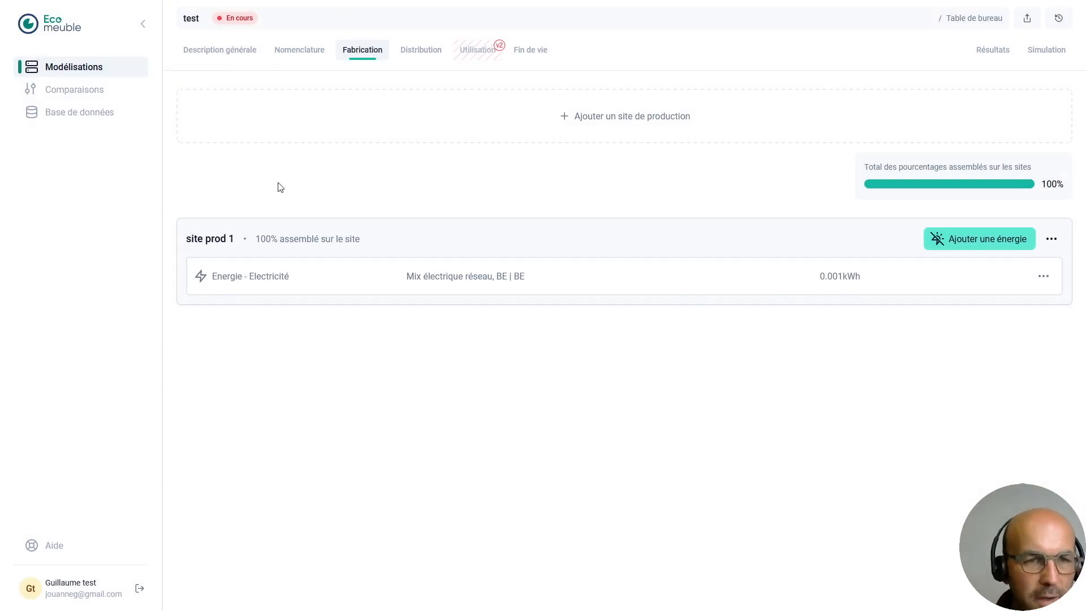
Add a distribution circuit named "distrib" using the default Europe circuit and 100% of the transported volume
{"action": "left_click", "coordinate": [408, 53]}
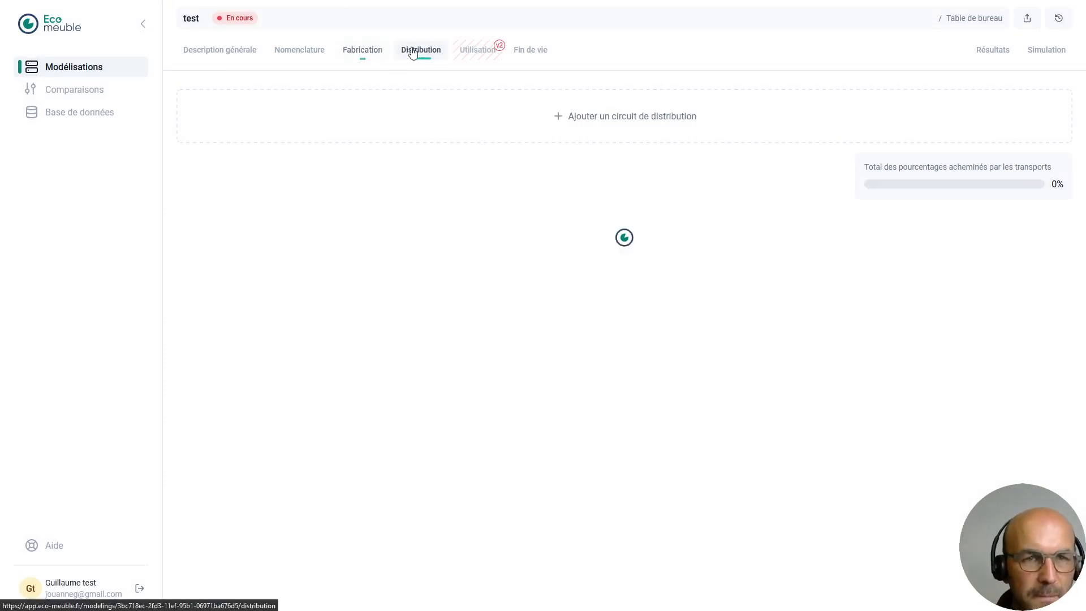
{"action": "left_click", "coordinate": [515, 120]}
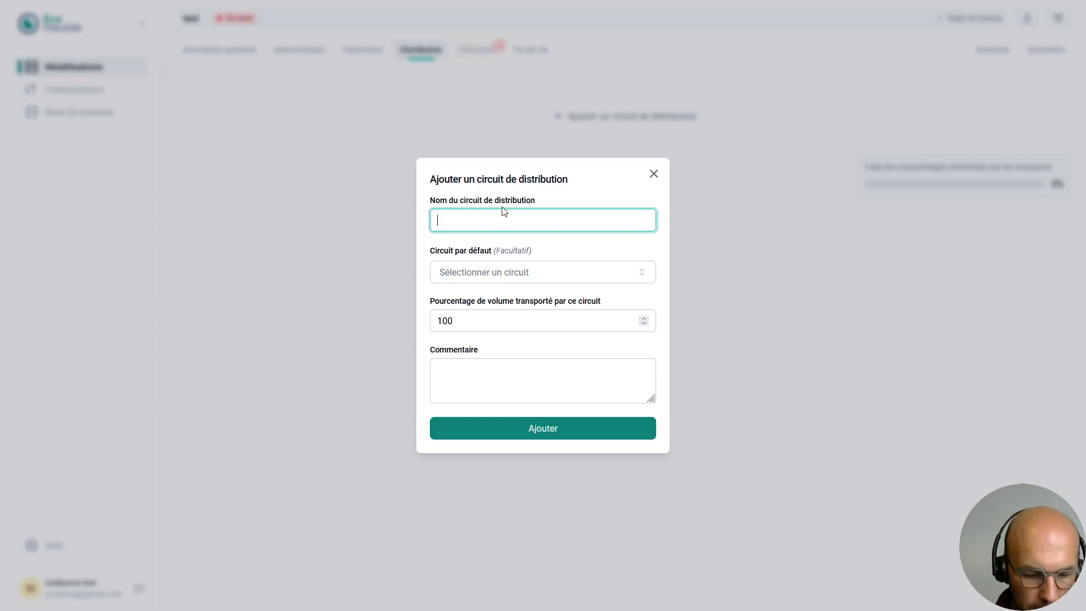
{"action": "type", "text": "distrib"}
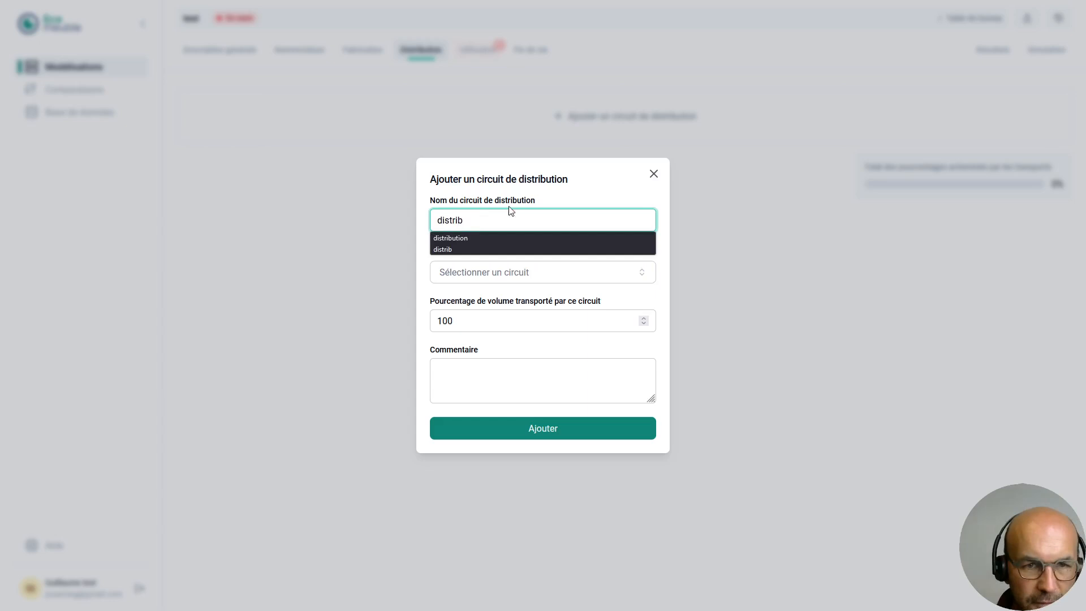
{"action": "key", "text": "Escape"}
{"action": "left_click", "coordinate": [480, 274]}
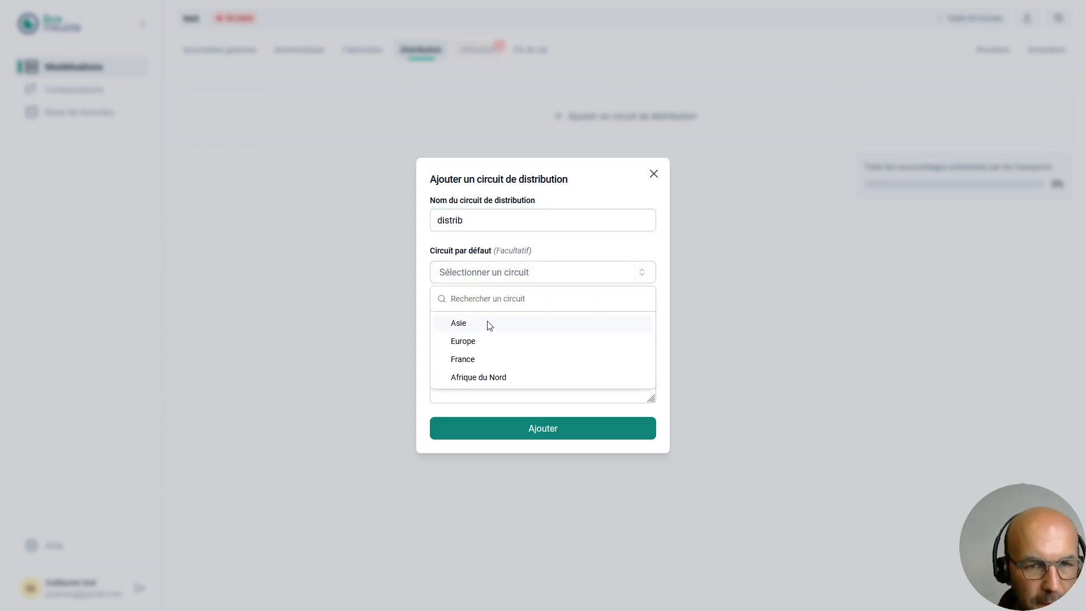
{"action": "left_click", "coordinate": [487, 342]}
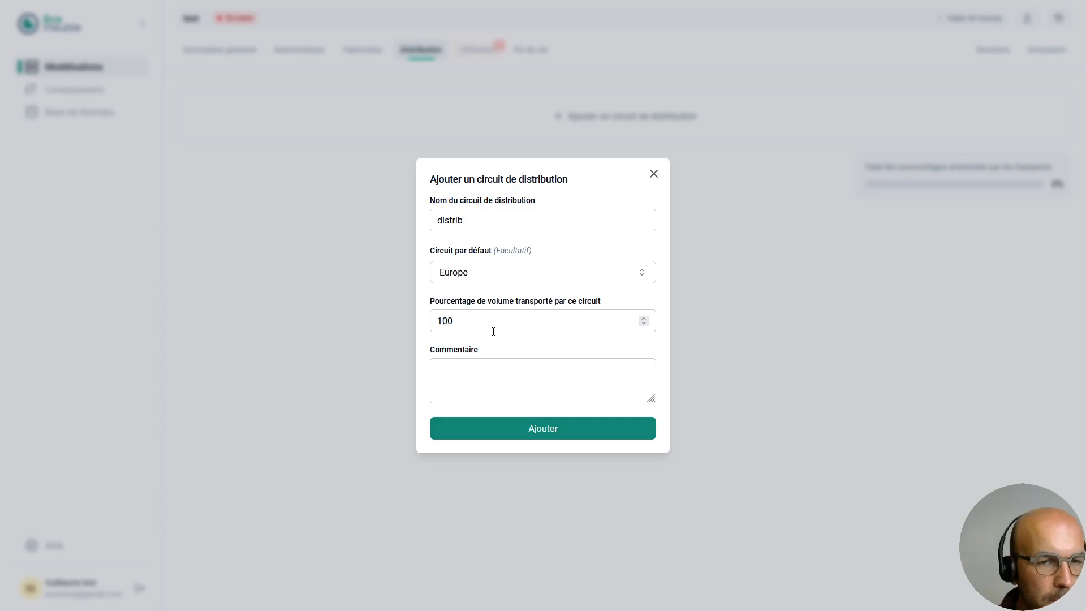
{"action": "left_click", "coordinate": [528, 434]}
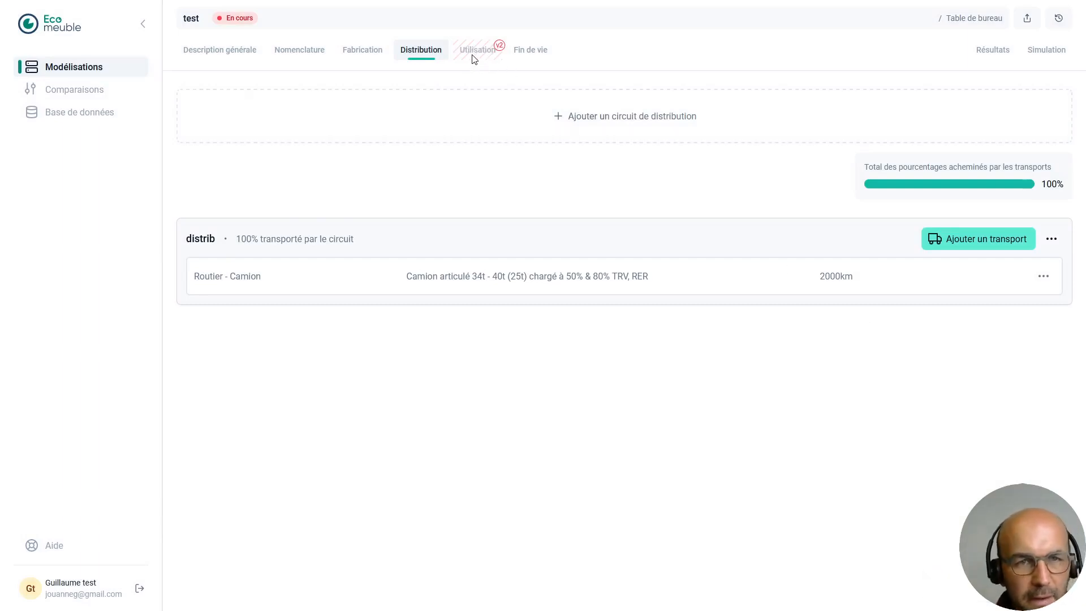
Set the plateau's end of life from the default treatments, keeping 82.4% Incinération de déchets and 17.6% Mise en décharge de produits bois
{"action": "left_click", "coordinate": [535, 57]}
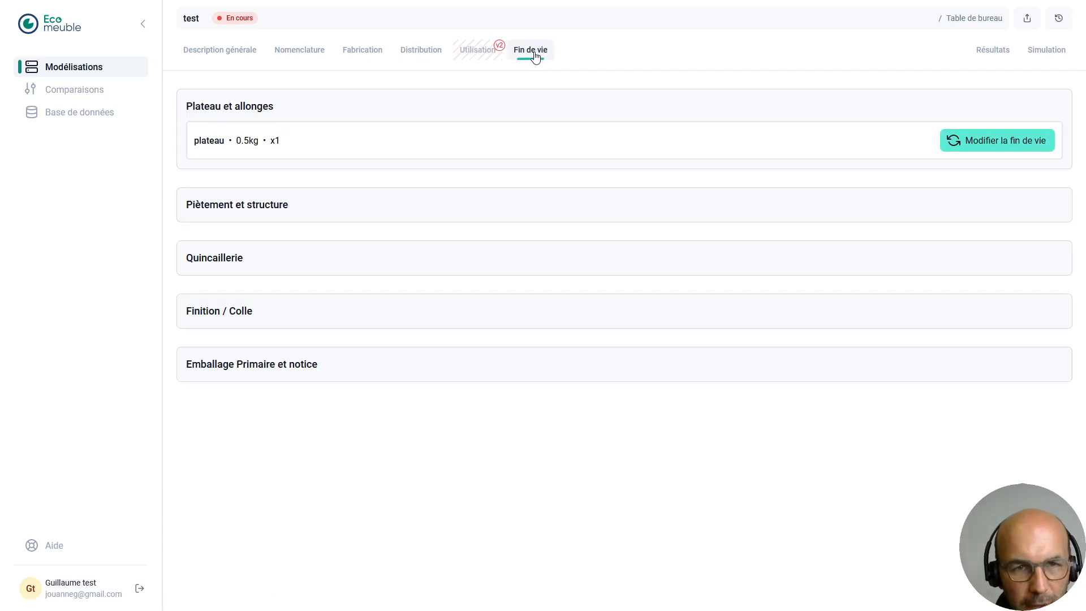
{"action": "left_click", "coordinate": [970, 142]}
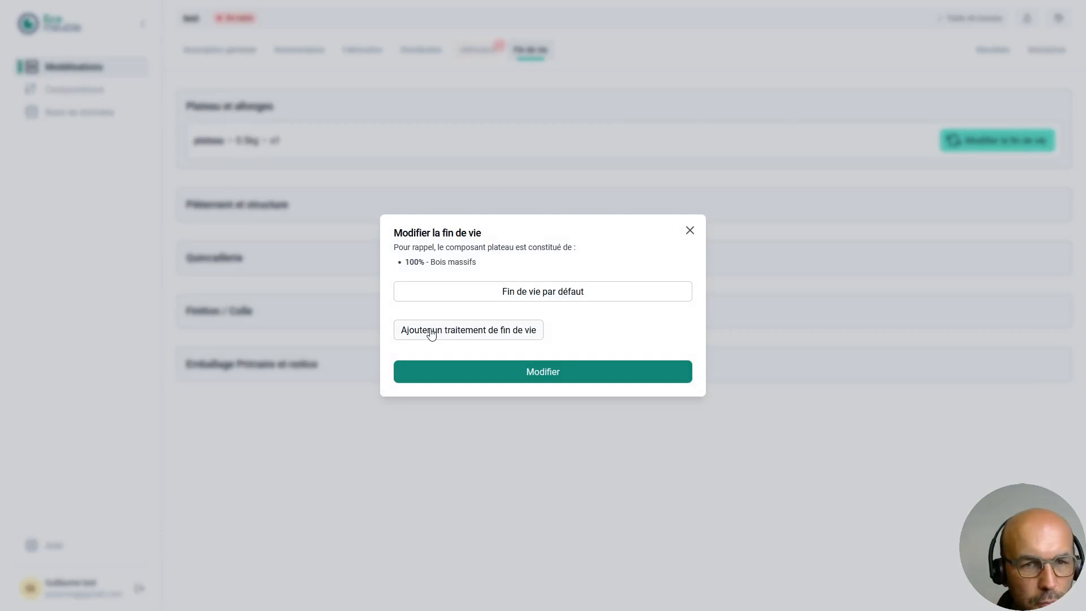
{"action": "left_click", "coordinate": [472, 296]}
{"action": "left_click", "coordinate": [670, 320]}
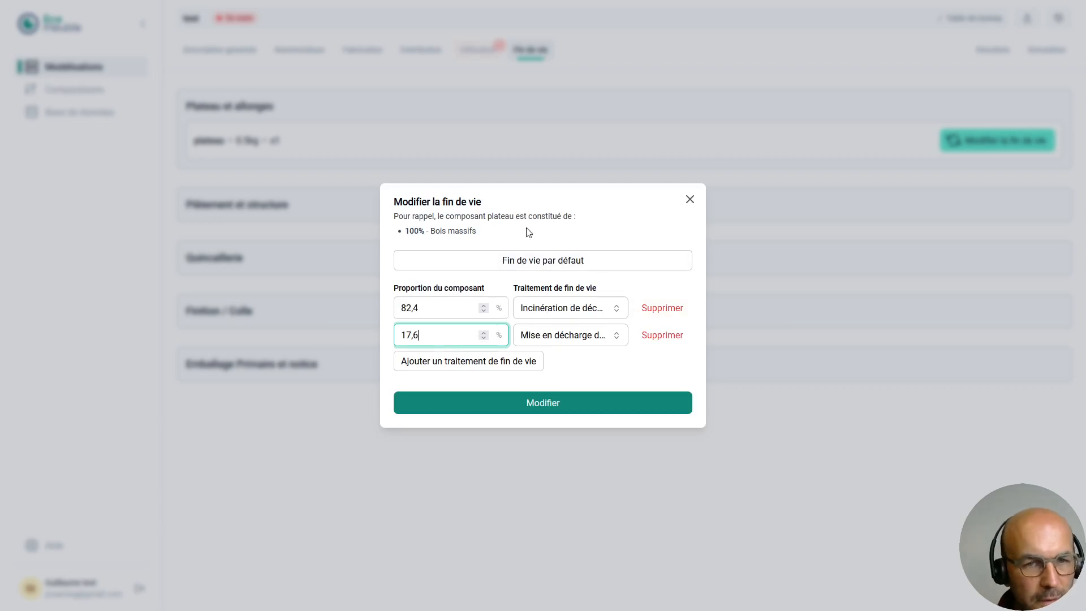
{"action": "left_click", "coordinate": [545, 404]}
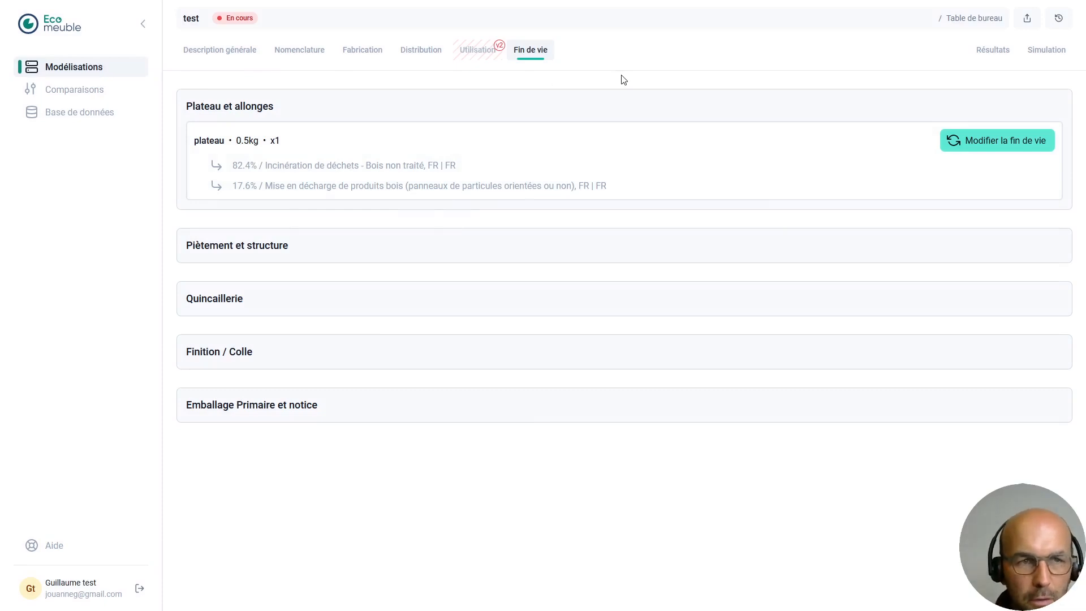
Open the modelling's results and inspect the life-cycle phase breakdown for the Score unique and Changement climatique impacts
{"action": "left_click", "coordinate": [985, 53]}
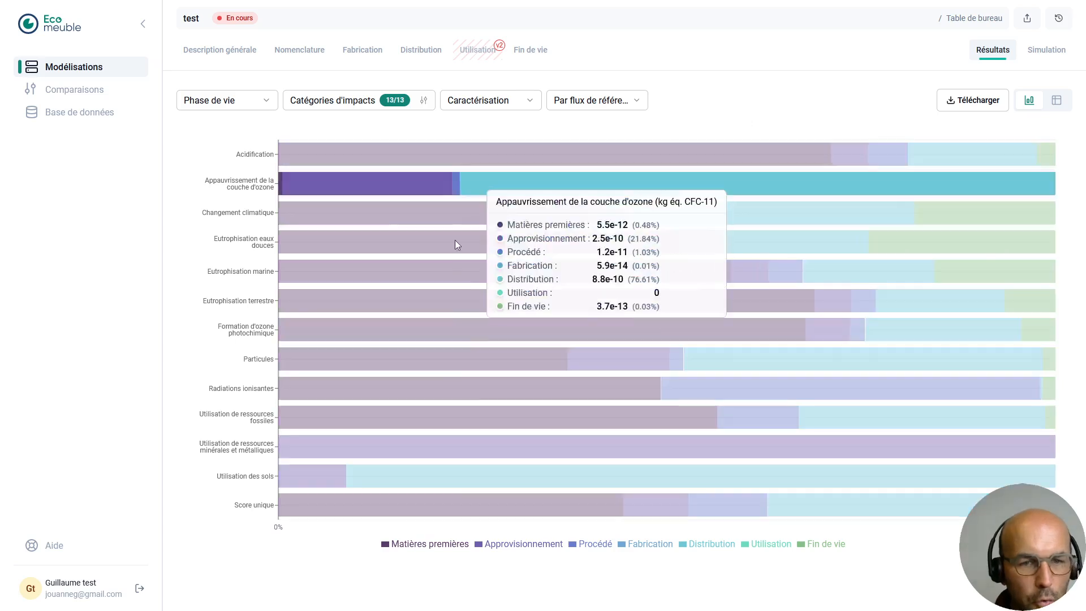
{"action": "mouse_move", "coordinate": [431, 499]}
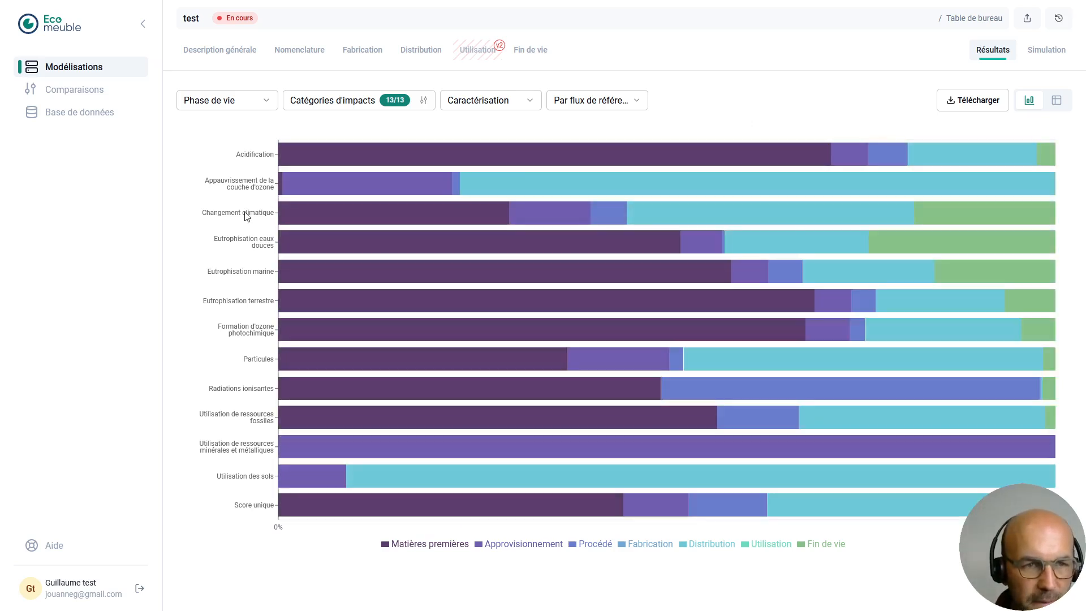
{"action": "mouse_move", "coordinate": [309, 216]}
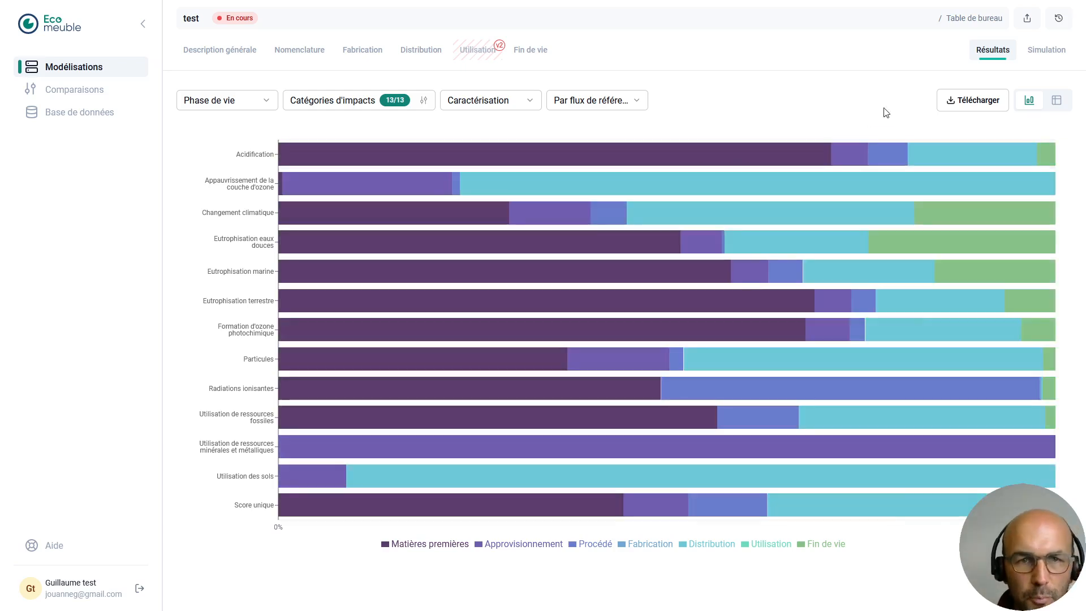
Examine the results chart's display options for grouping, impact categories, Caractérisation or Pondération, and reference flow or product basis
{"action": "left_click", "coordinate": [215, 107]}
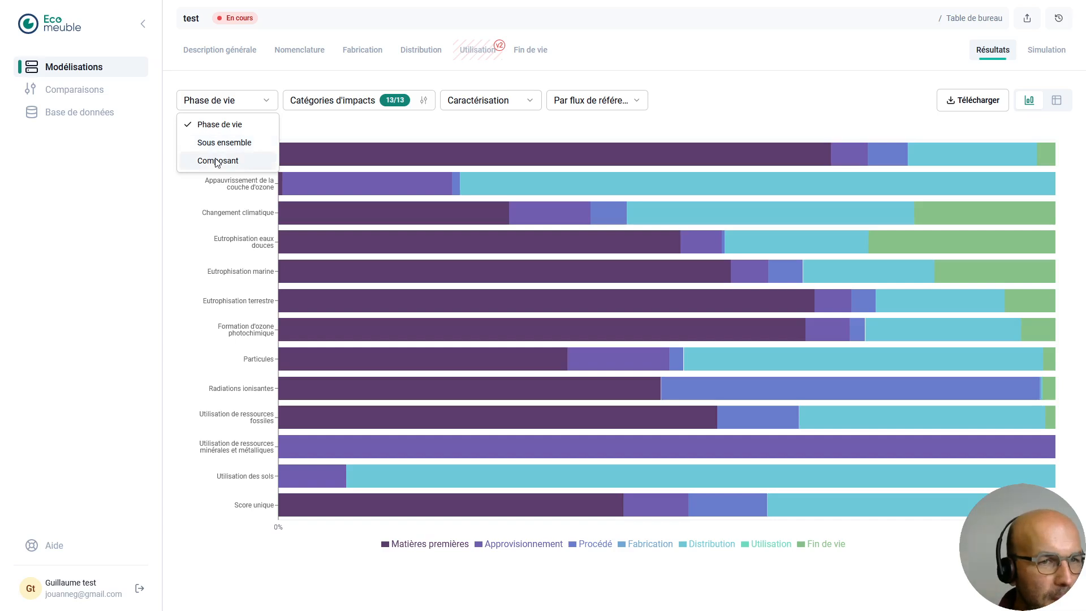
{"action": "left_click", "coordinate": [332, 107]}
{"action": "left_click", "coordinate": [332, 112]}
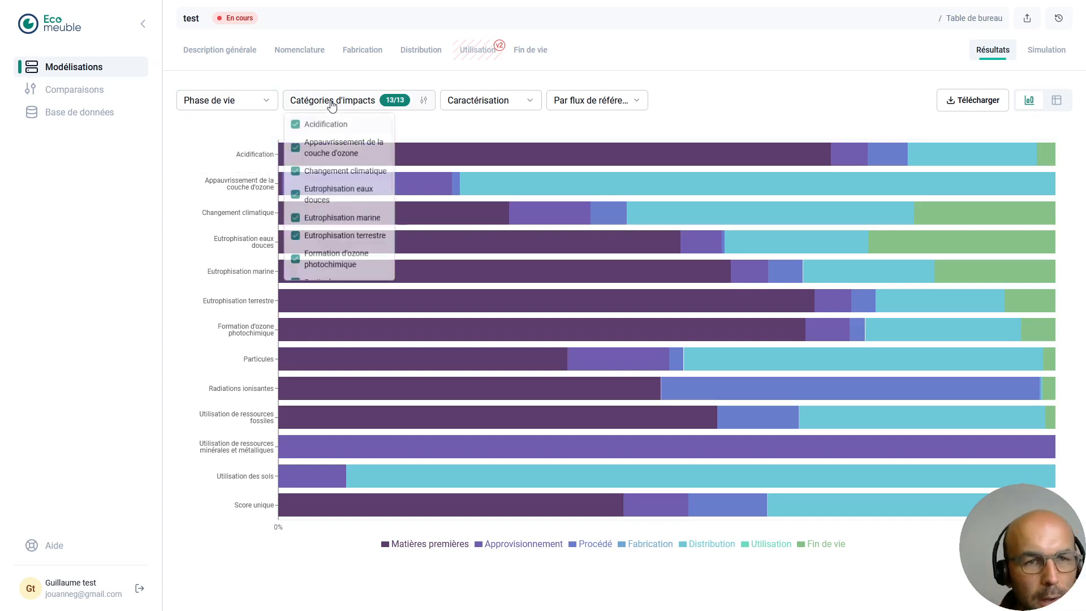
{"action": "left_click", "coordinate": [335, 106]}
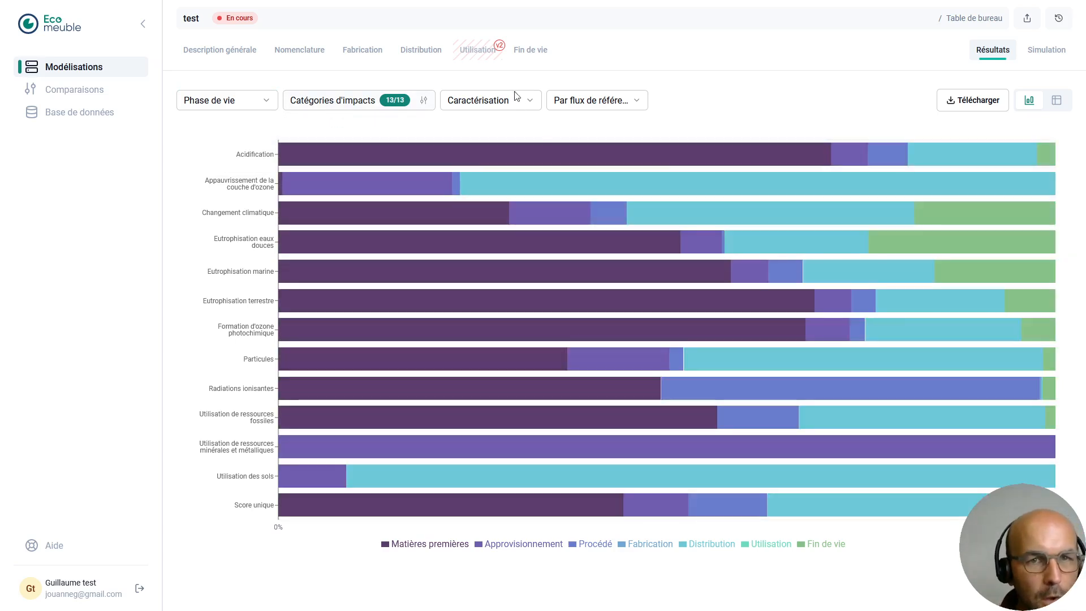
{"action": "left_click", "coordinate": [516, 97]}
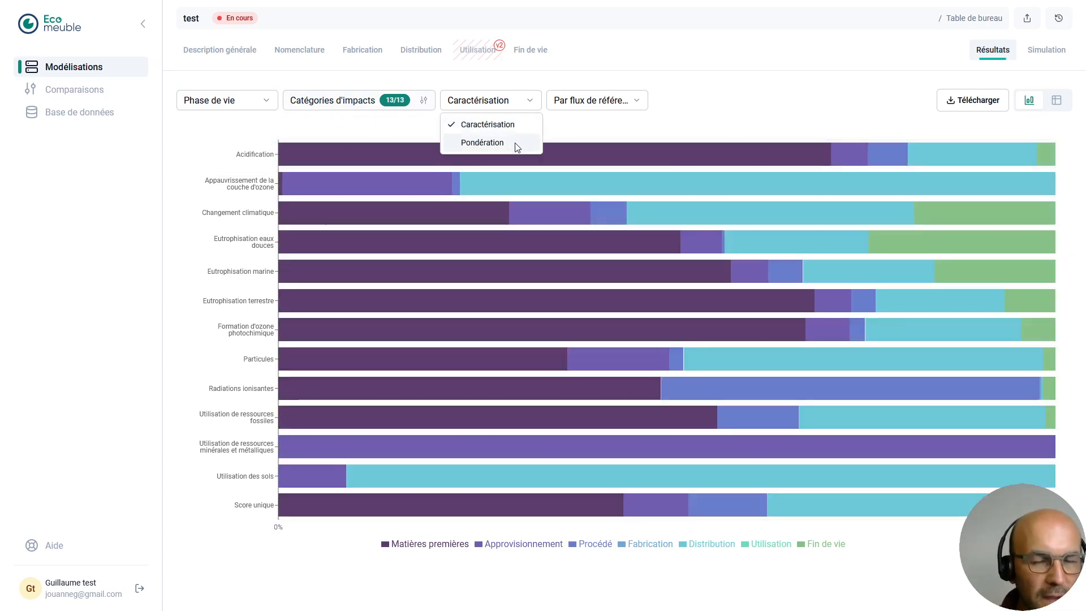
{"action": "left_click", "coordinate": [638, 112]}
{"action": "left_click", "coordinate": [619, 101]}
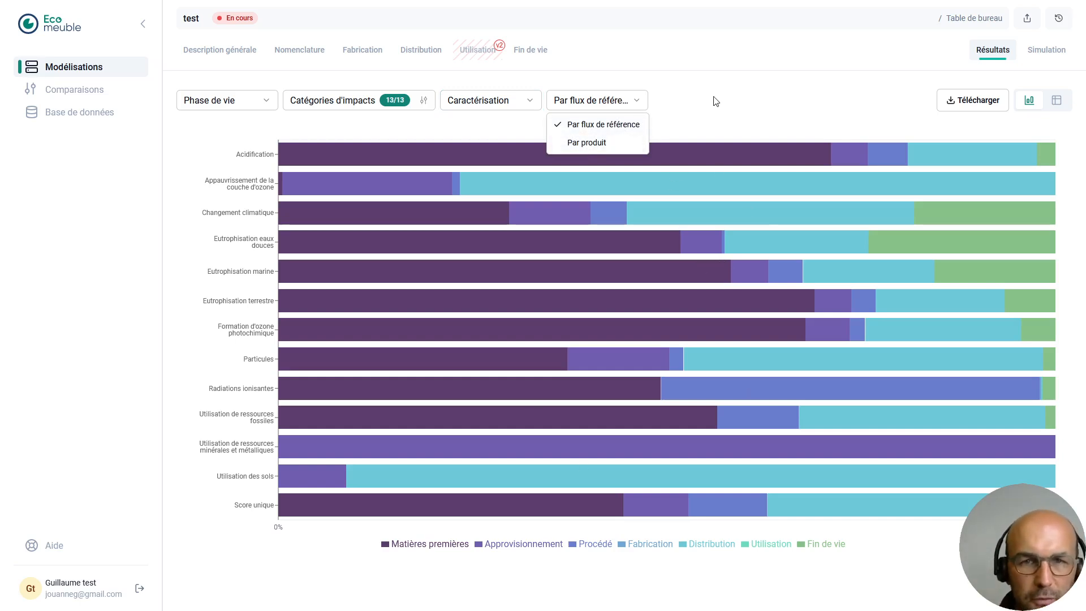
{"action": "key", "text": "Escape"}
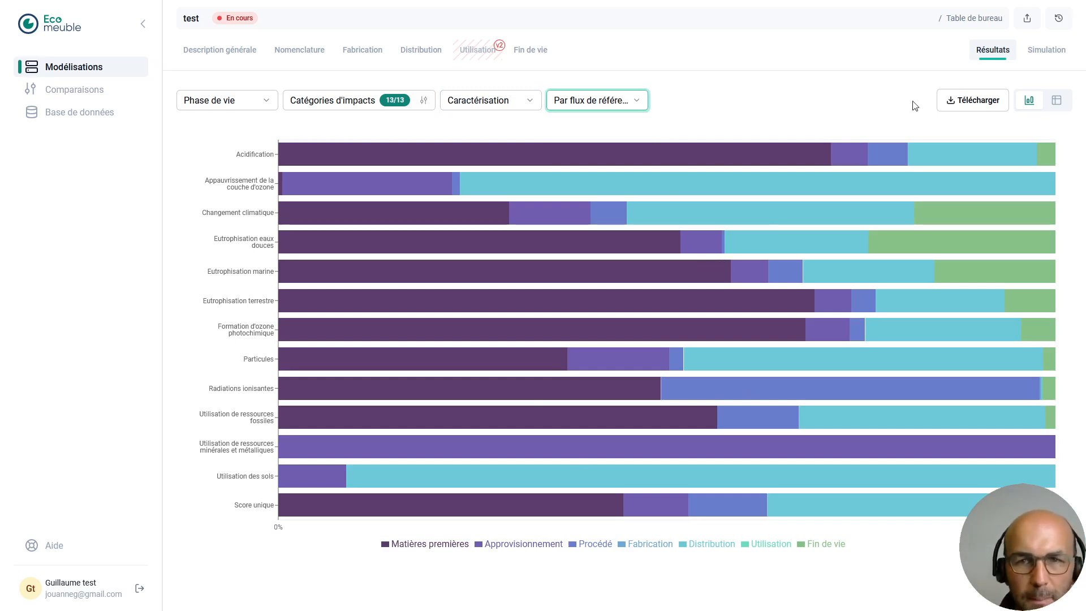
Show the impact results as a table and view them Par produit before returning to Par flux de référence
{"action": "left_click", "coordinate": [1056, 102]}
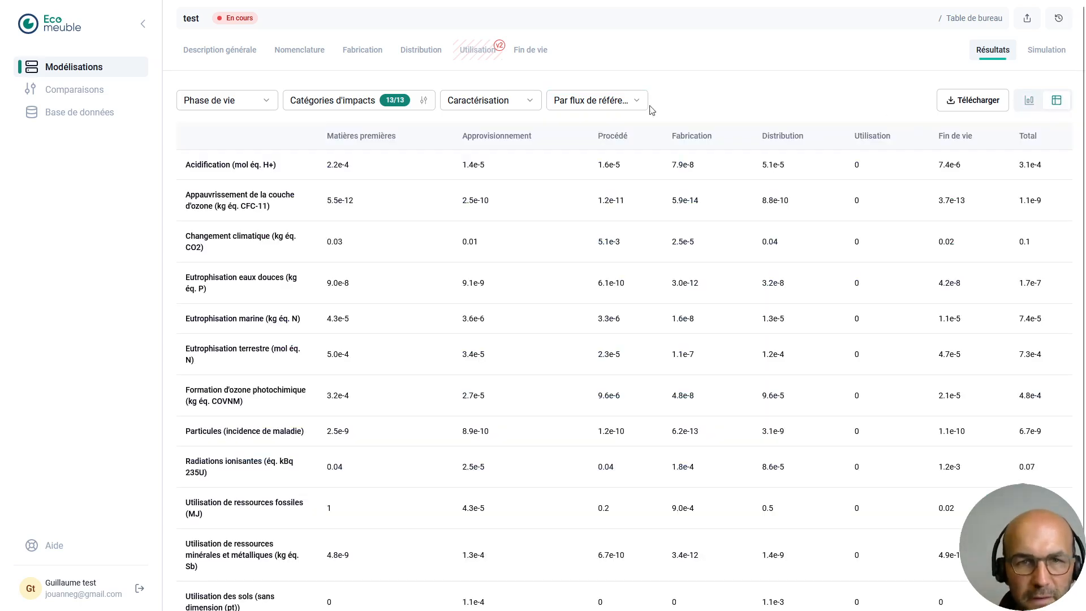
{"action": "left_click", "coordinate": [574, 101]}
{"action": "left_click", "coordinate": [595, 143]}
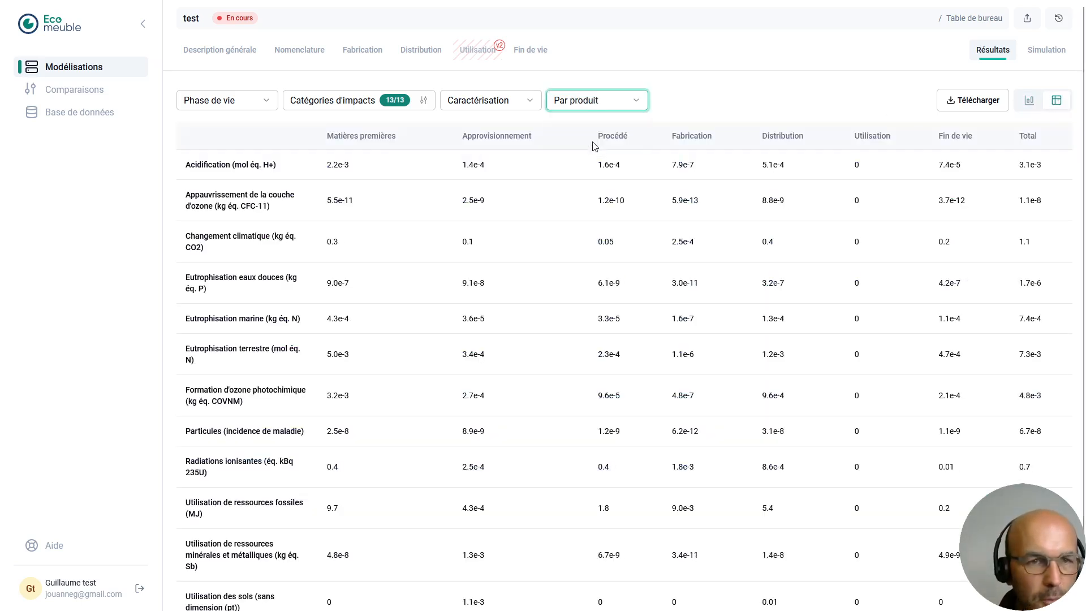
{"action": "left_click", "coordinate": [585, 109]}
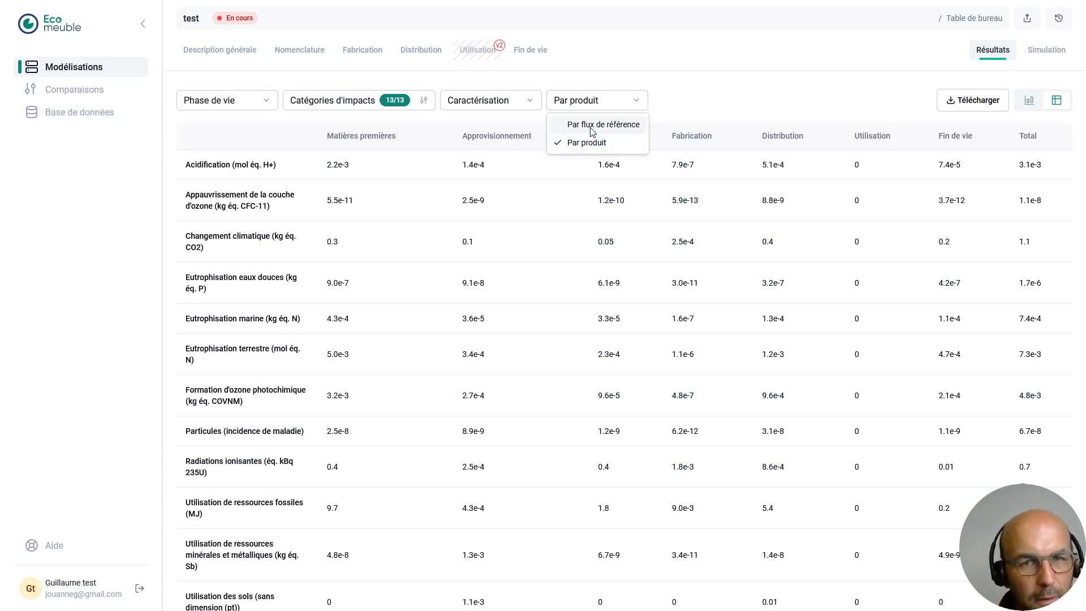
{"action": "left_click", "coordinate": [594, 125]}
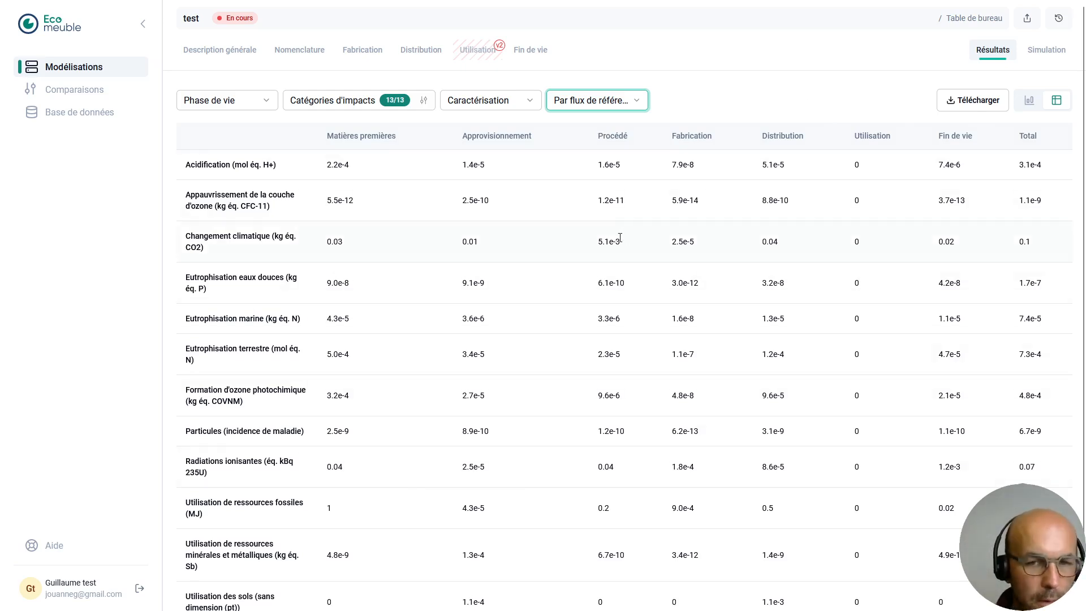
Create a simulation named "Simulation 1" using the Modélisation initiale creation method
{"action": "left_click", "coordinate": [1050, 51]}
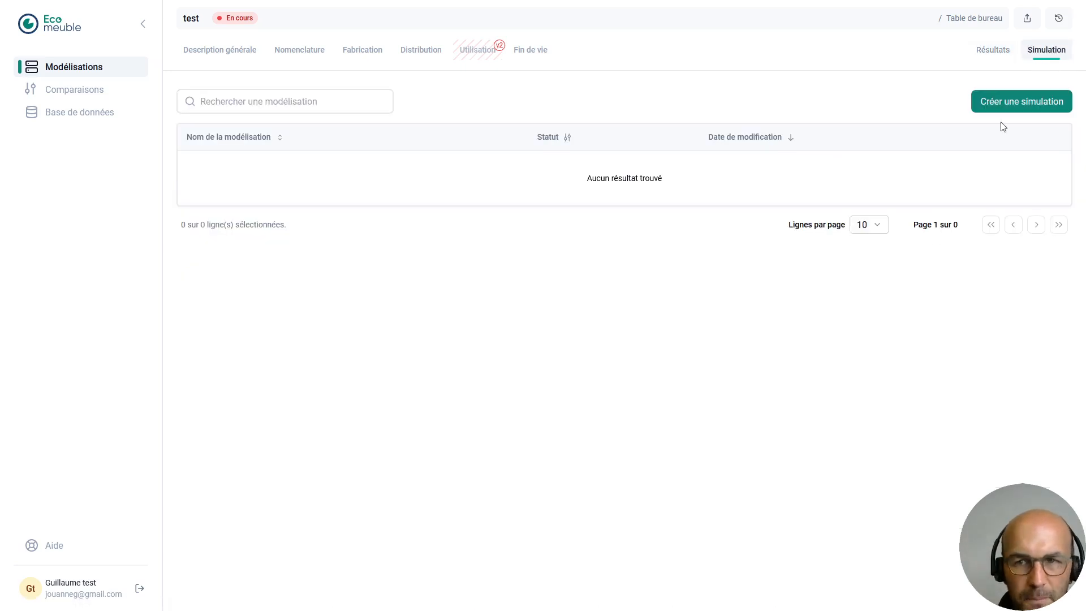
{"action": "left_click", "coordinate": [1006, 104]}
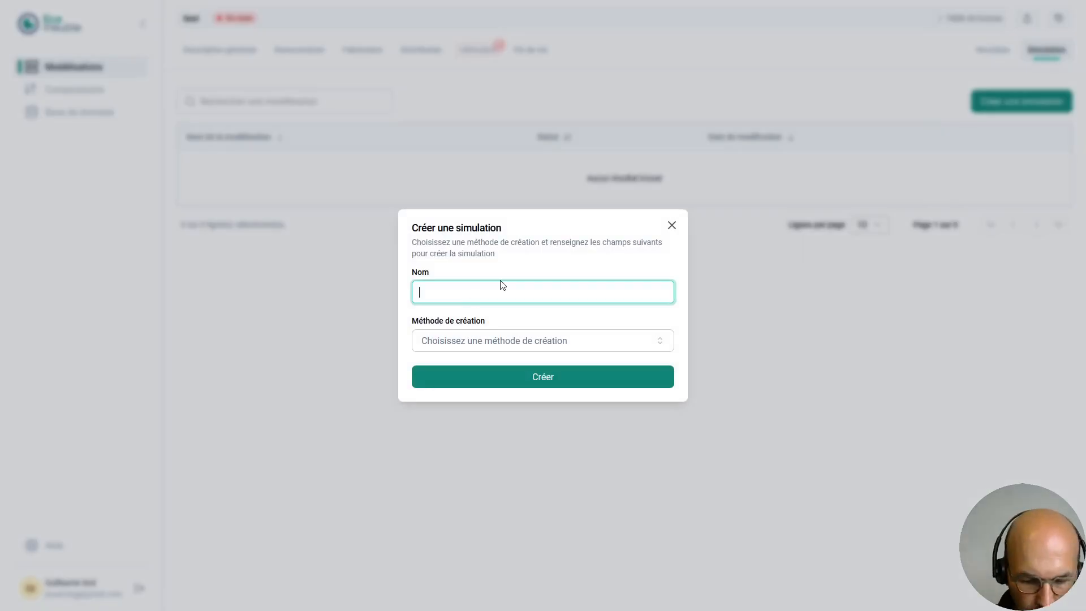
{"action": "type", "text": "Simulation"}
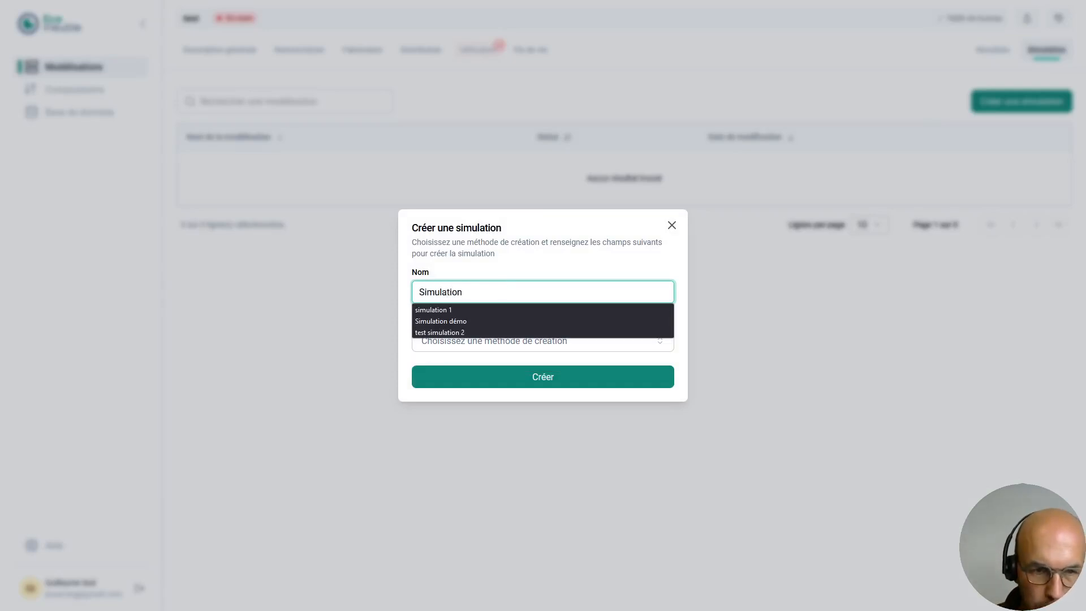
{"action": "type", "text": " 1"}
{"action": "left_click", "coordinate": [562, 340]}
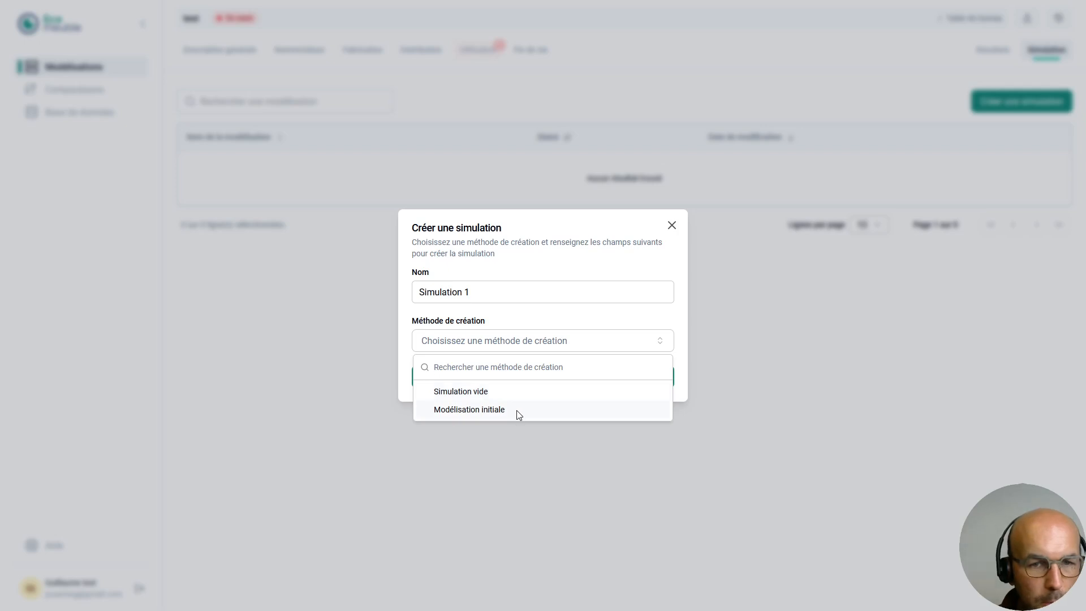
{"action": "left_click", "coordinate": [519, 413]}
{"action": "left_click", "coordinate": [617, 384]}
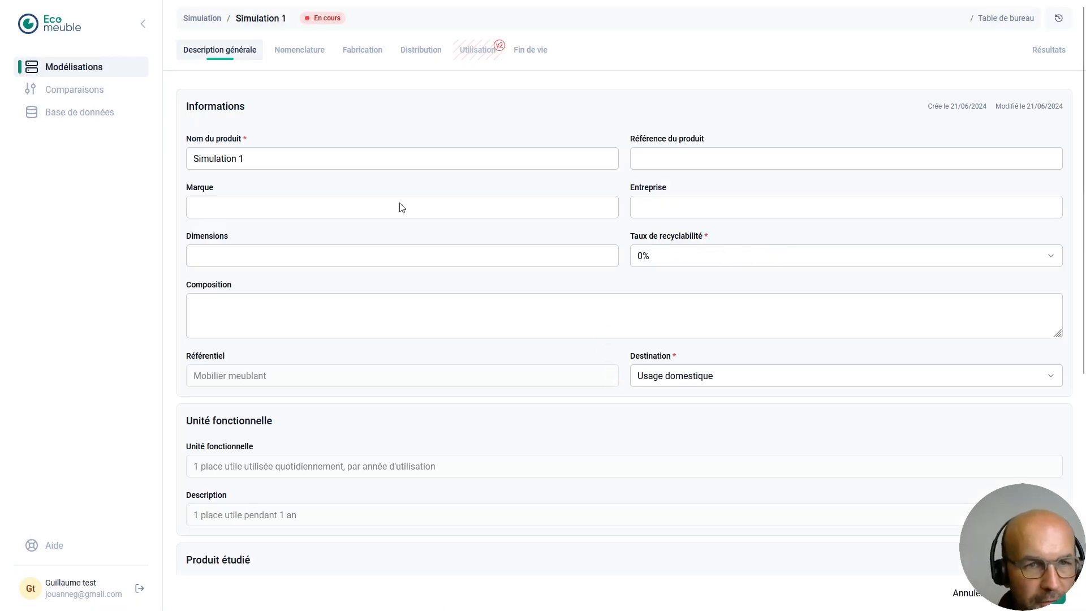
Change the plateau's raw material in Simulation 1 to "Bois d'oeuvre de feuillus, 1 pouce d'épaisseur, sylviculture non durable, 1kg, RER | RER"
{"action": "left_click", "coordinate": [310, 53]}
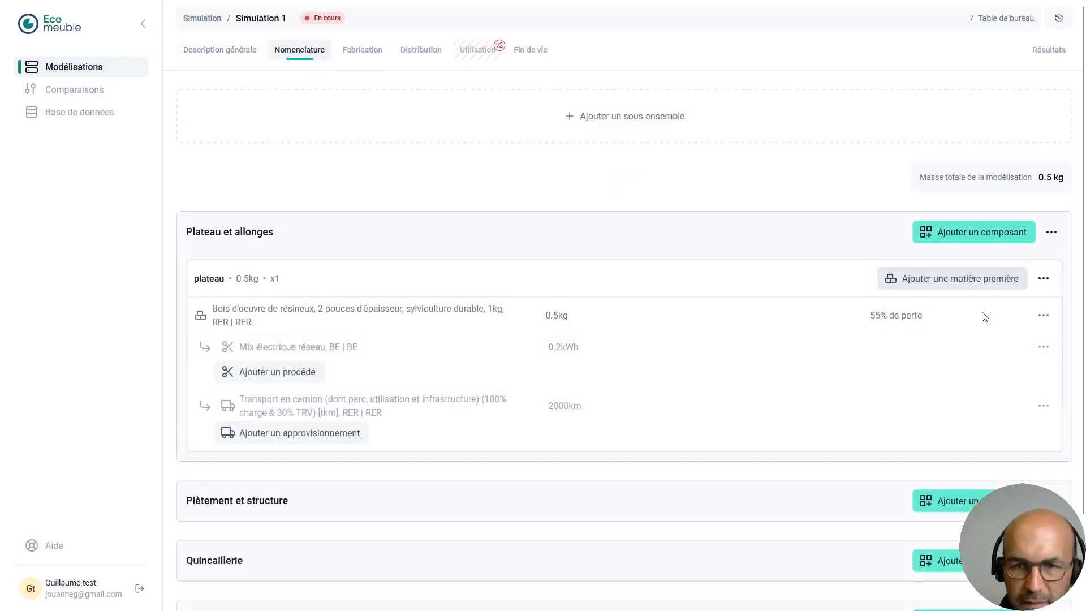
{"action": "left_click", "coordinate": [1046, 319]}
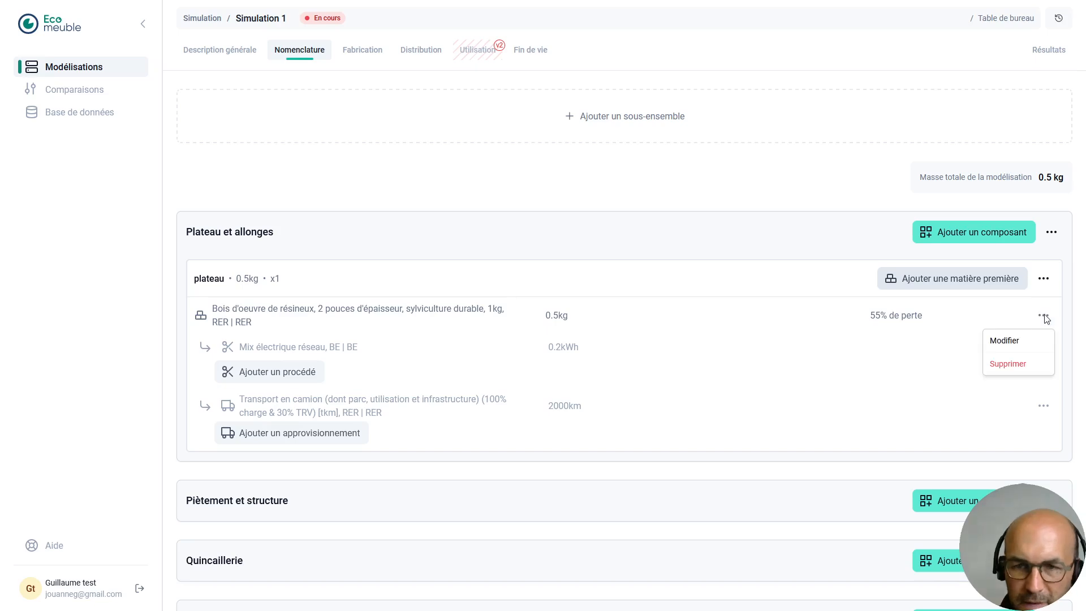
{"action": "left_click", "coordinate": [993, 341]}
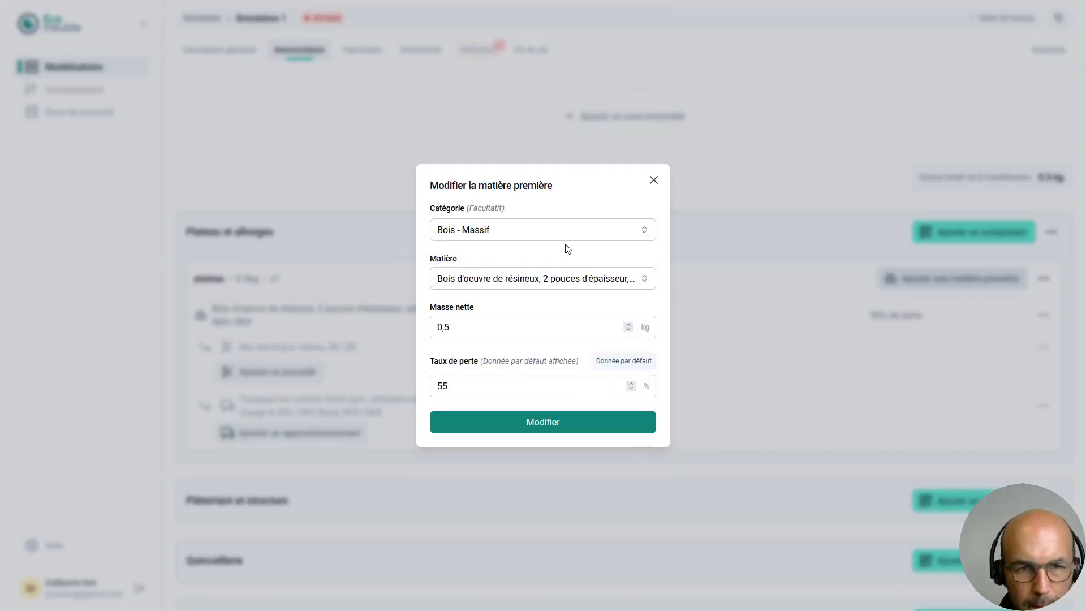
{"action": "left_click", "coordinate": [534, 279]}
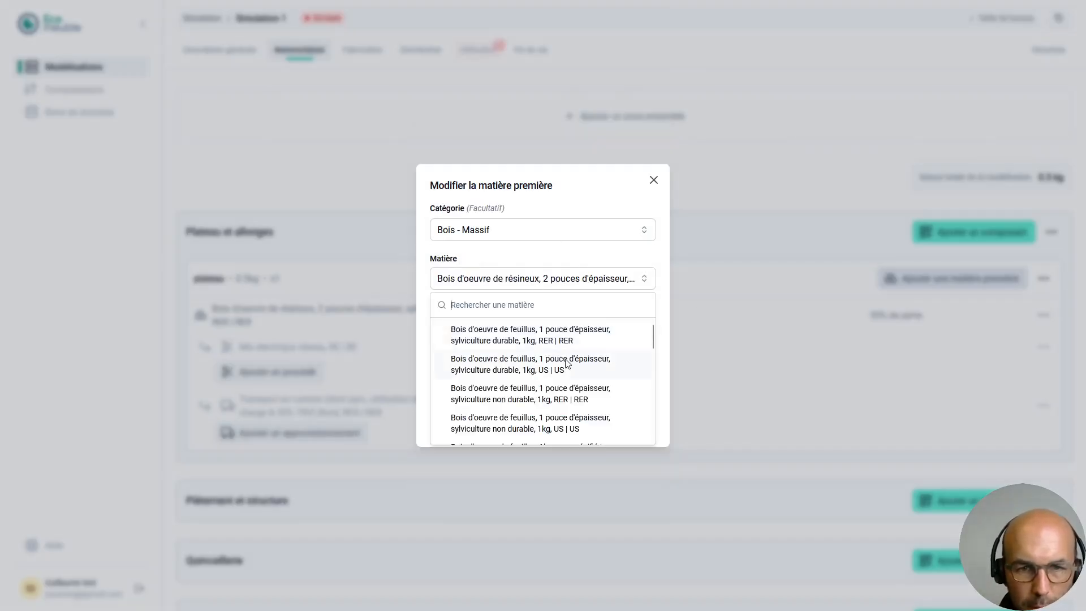
{"action": "left_click", "coordinate": [575, 392]}
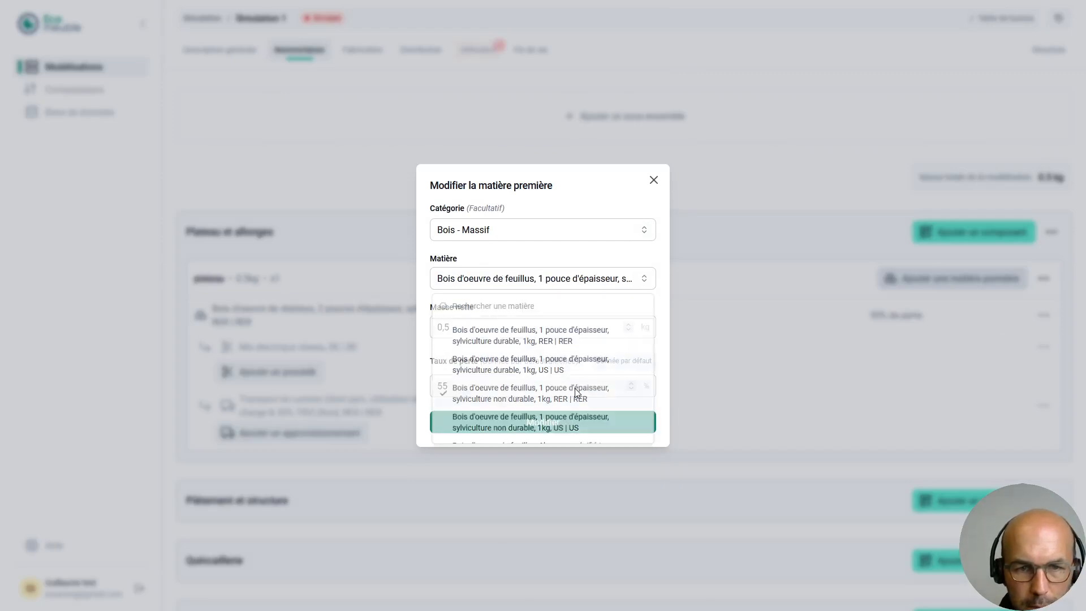
{"action": "left_click", "coordinate": [598, 425]}
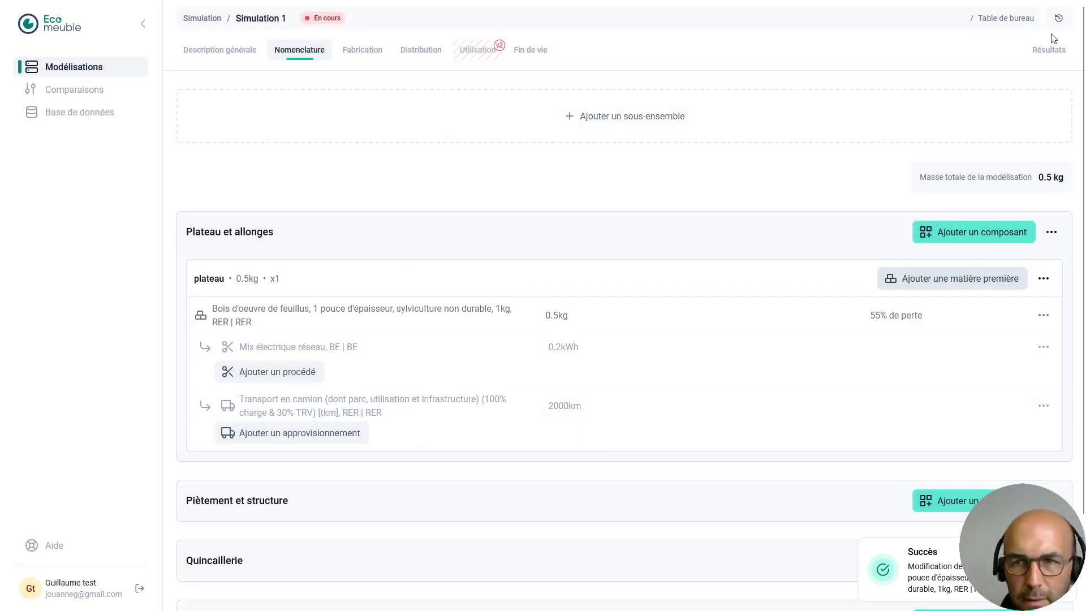
Review Simulation 1's impact results and check the actions available for it in the list of simulations
{"action": "left_click", "coordinate": [1048, 51]}
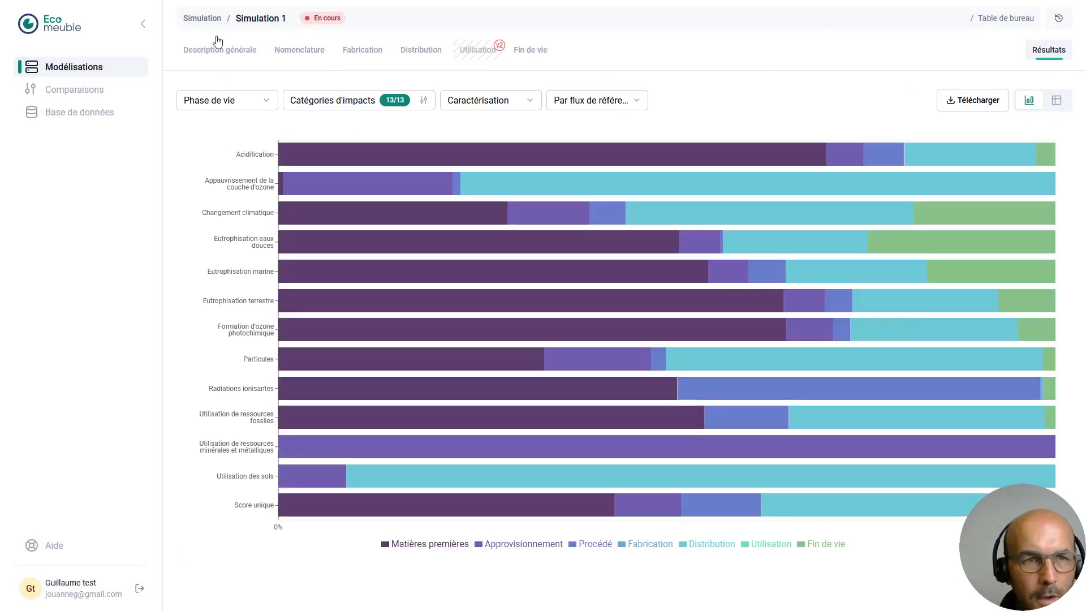
{"action": "left_click", "coordinate": [207, 18]}
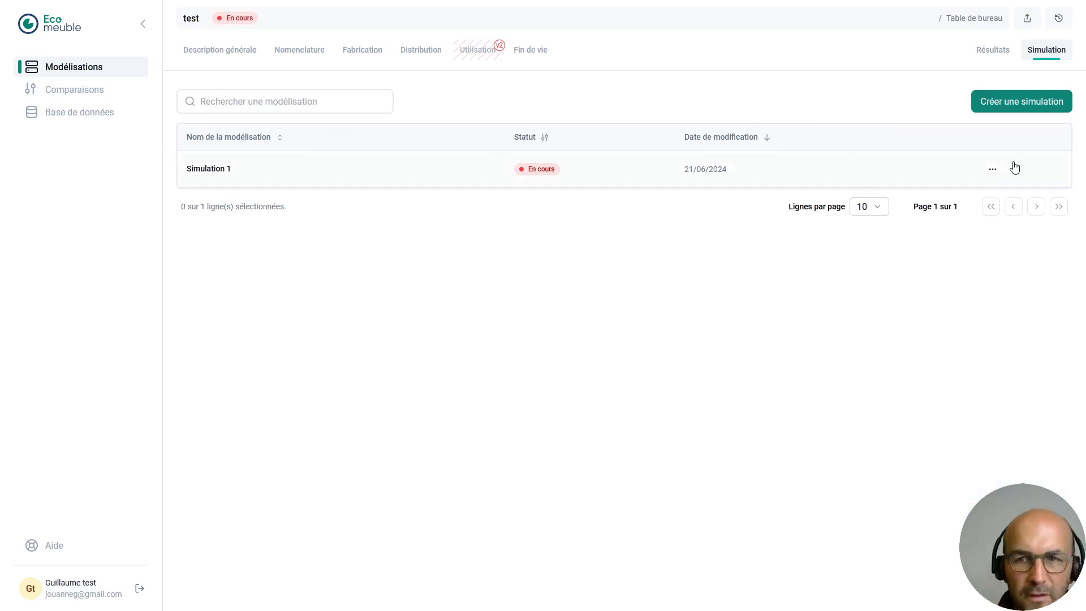
{"action": "left_click", "coordinate": [993, 169]}
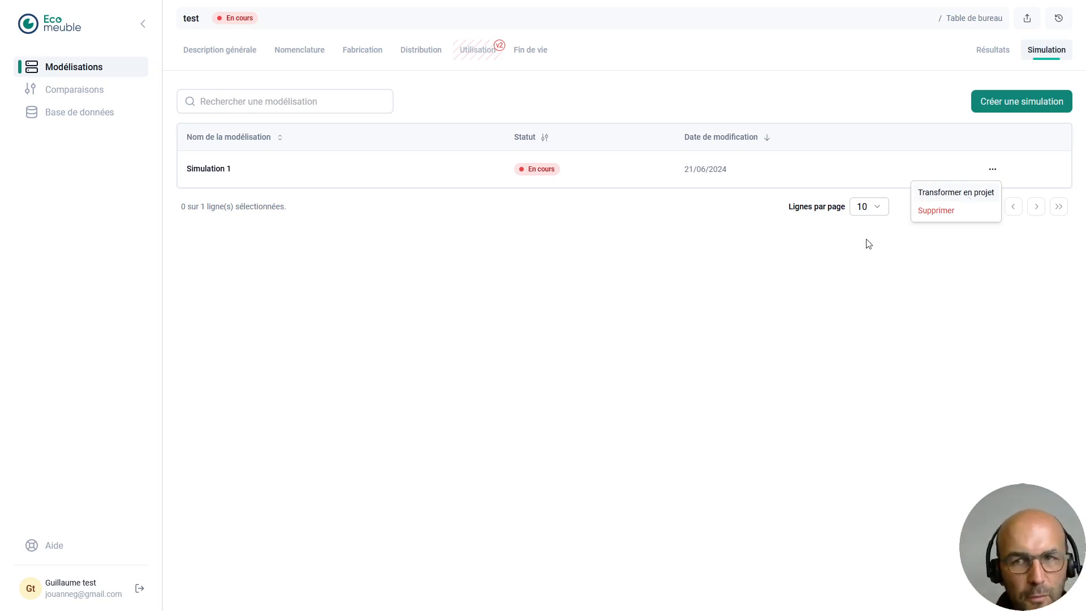
{"action": "left_click", "coordinate": [543, 372]}
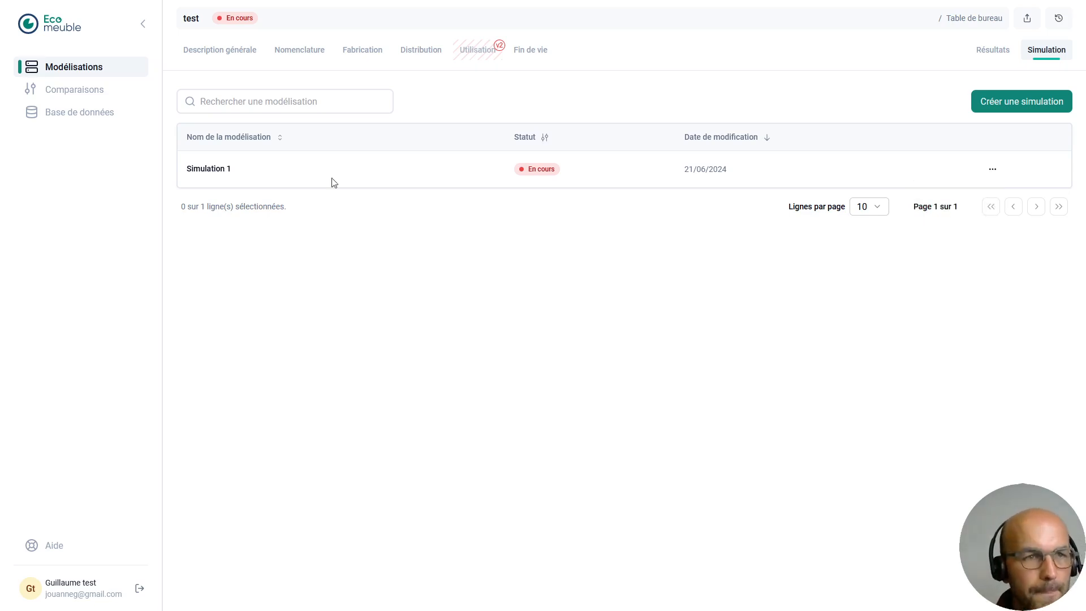
Compare the "test" modelling with its variant Simulation 1 in Comparaisons
{"action": "left_click", "coordinate": [89, 98]}
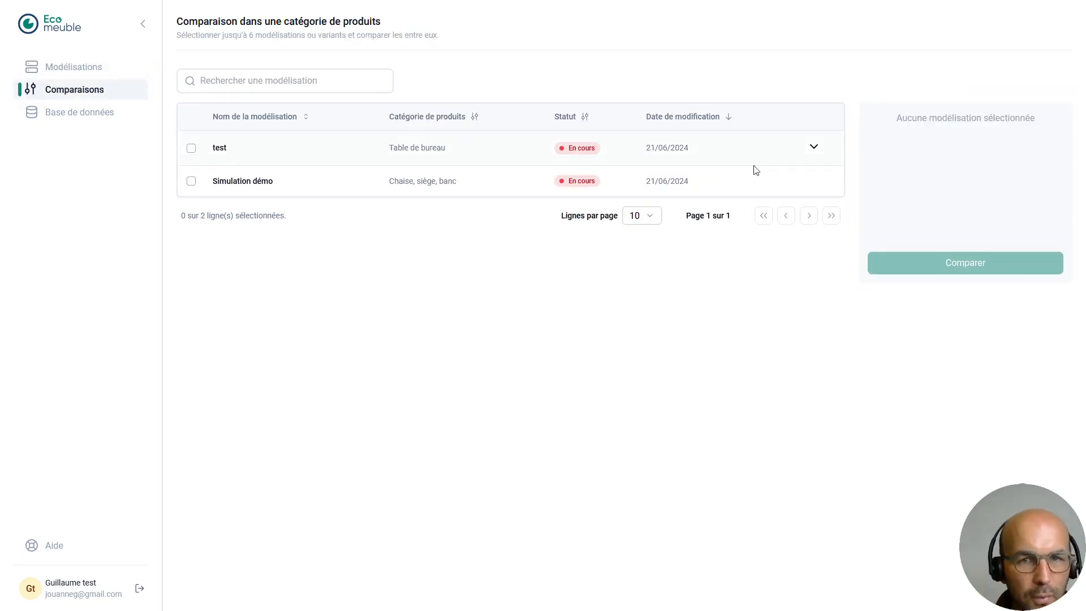
{"action": "left_click", "coordinate": [814, 148]}
{"action": "left_click", "coordinate": [190, 152]}
{"action": "left_click", "coordinate": [200, 182]}
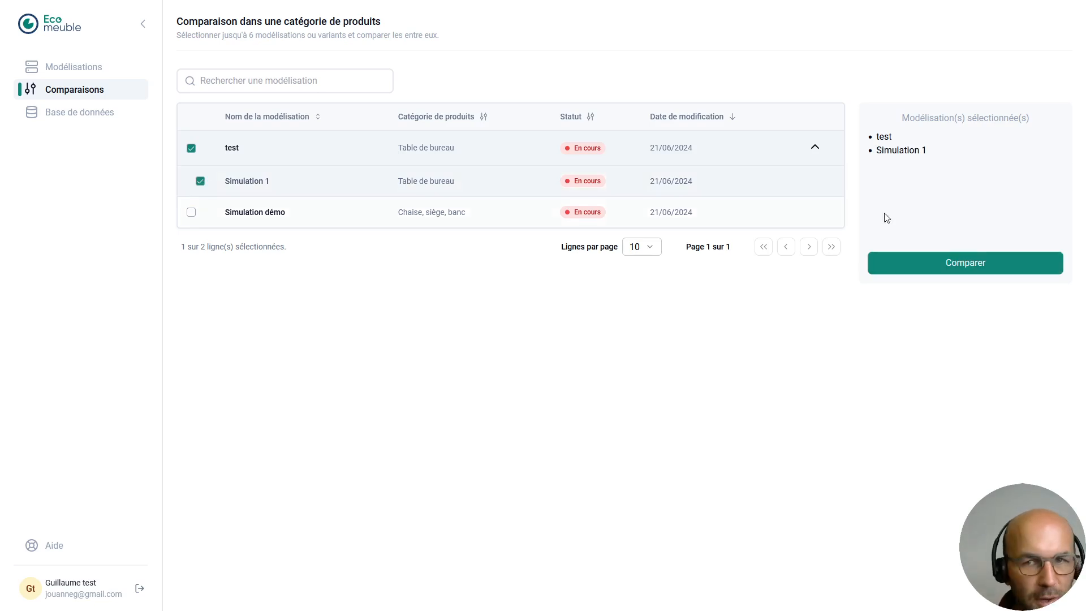
{"action": "left_click", "coordinate": [965, 263]}
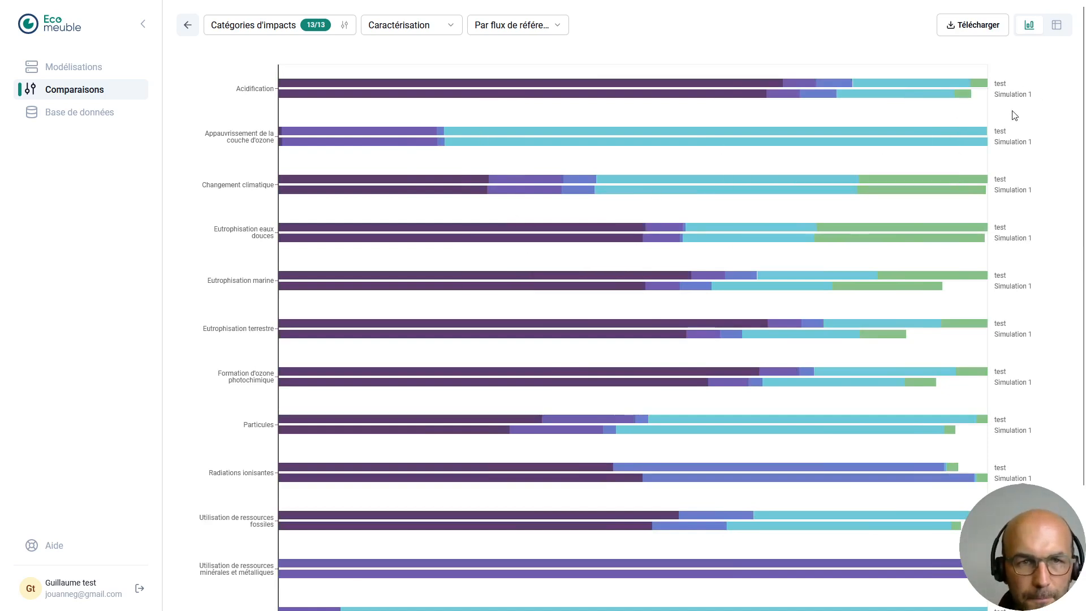
Examine the comparison chart's display options for reference flow or product basis, Caractérisation and impact categories
{"action": "left_click", "coordinate": [528, 31]}
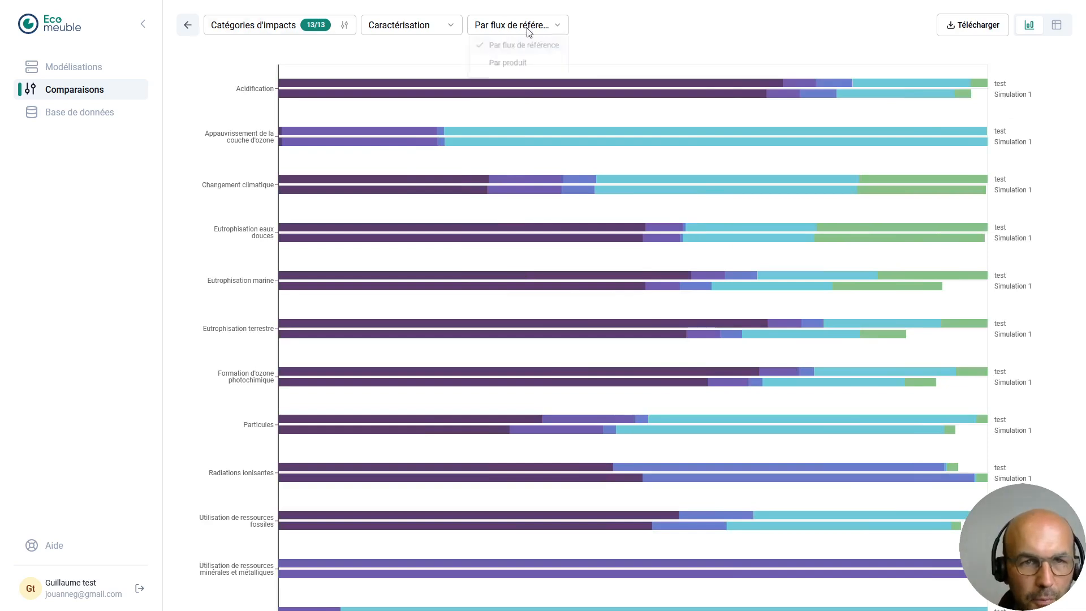
{"action": "left_click", "coordinate": [902, 34]}
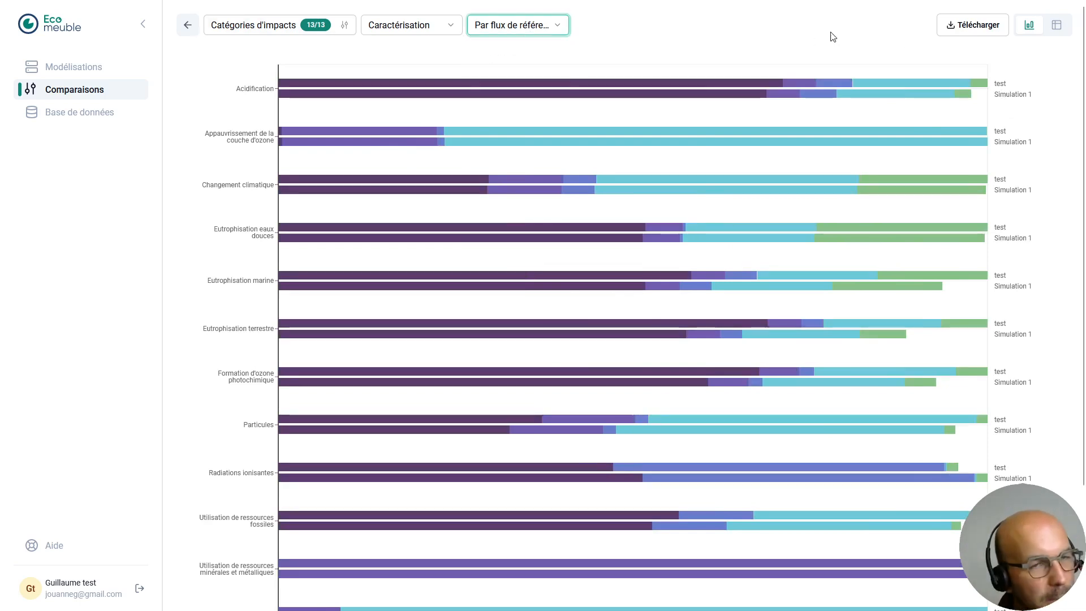
{"action": "left_click", "coordinate": [509, 27]}
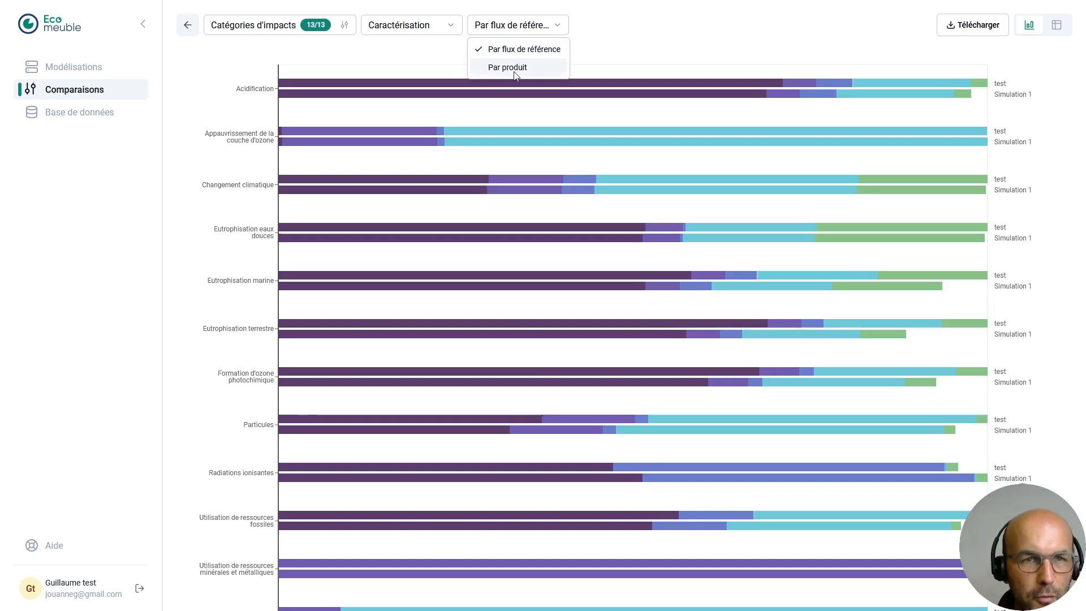
{"action": "left_click", "coordinate": [396, 25]}
{"action": "left_click", "coordinate": [396, 24]}
{"action": "left_click", "coordinate": [322, 23]}
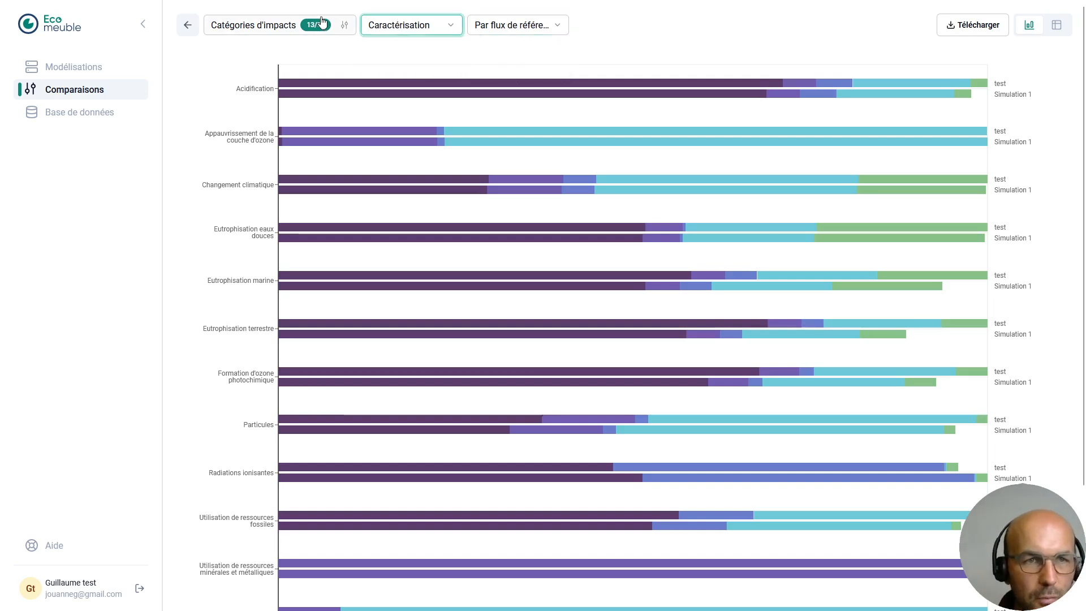
Check the impact categories filter, and temporarily hide the Matières premières, Fabrication and Fin de vie stages in the comparison chart before restoring them
{"action": "left_click", "coordinate": [321, 23]}
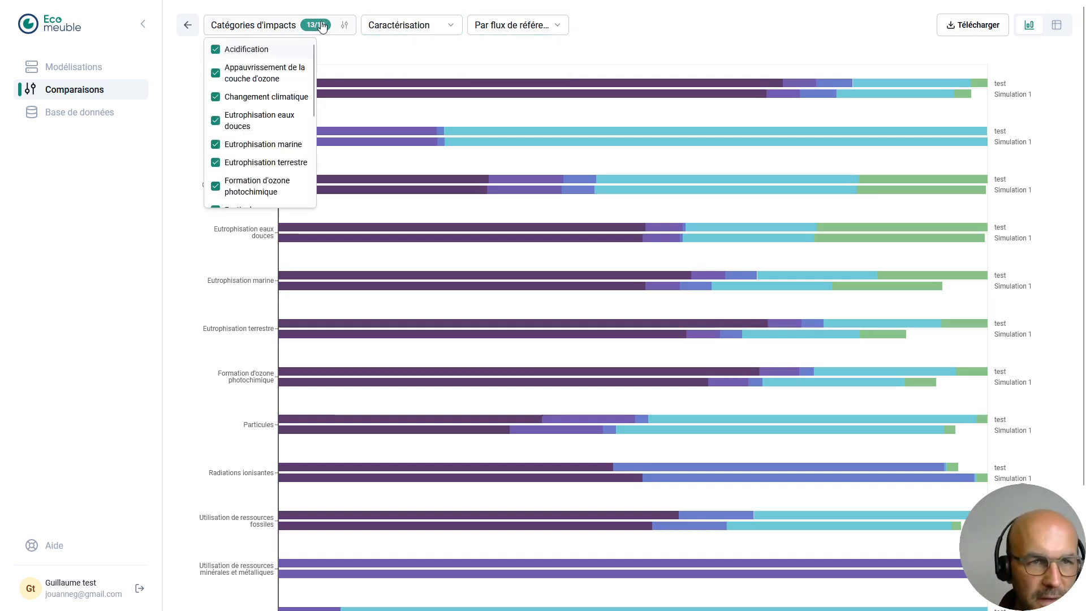
{"action": "left_click", "coordinate": [321, 26]}
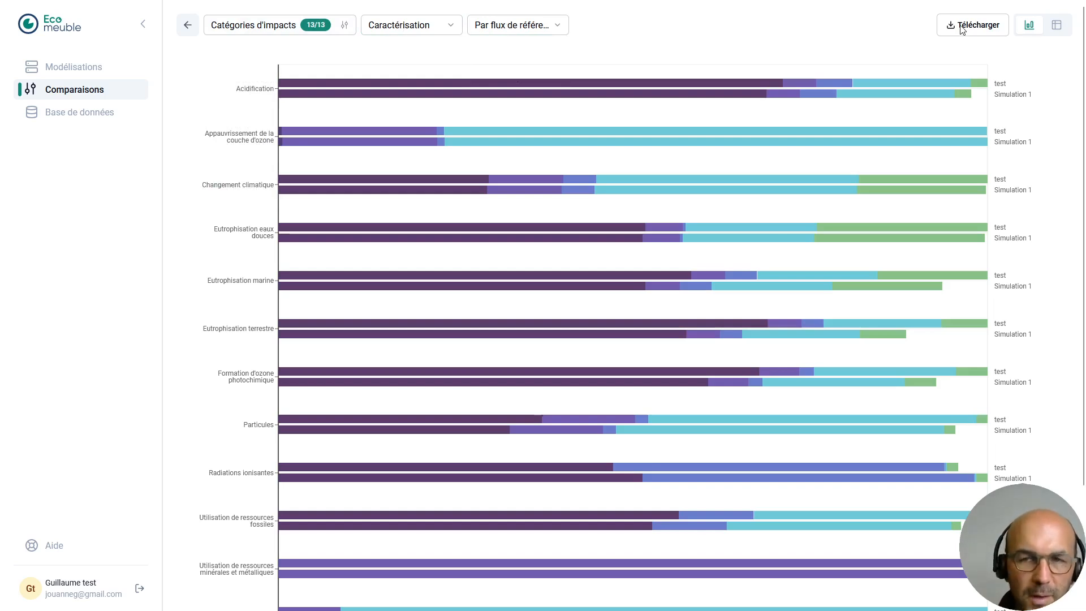
{"action": "scroll", "coordinate": [786, 96], "scroll_direction": "down", "scroll_amount": 3}
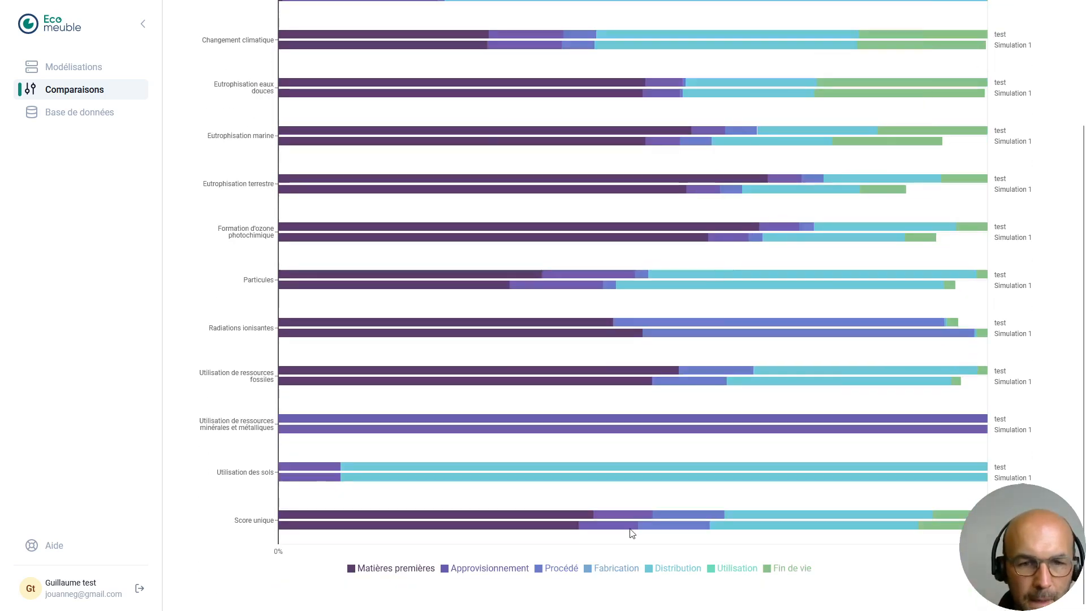
{"action": "left_click", "coordinate": [386, 570]}
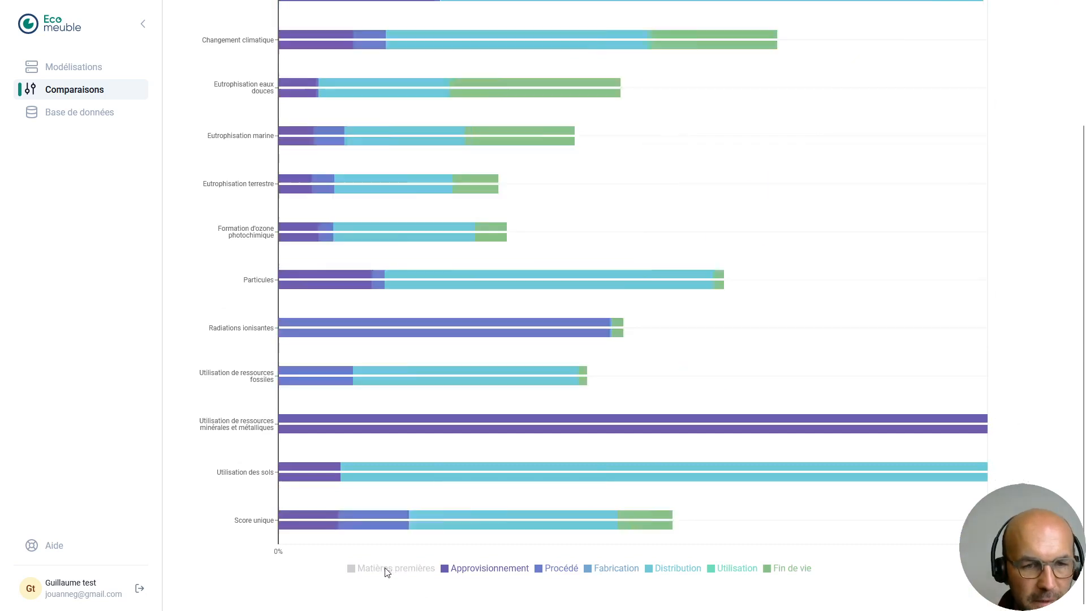
{"action": "left_click", "coordinate": [626, 574]}
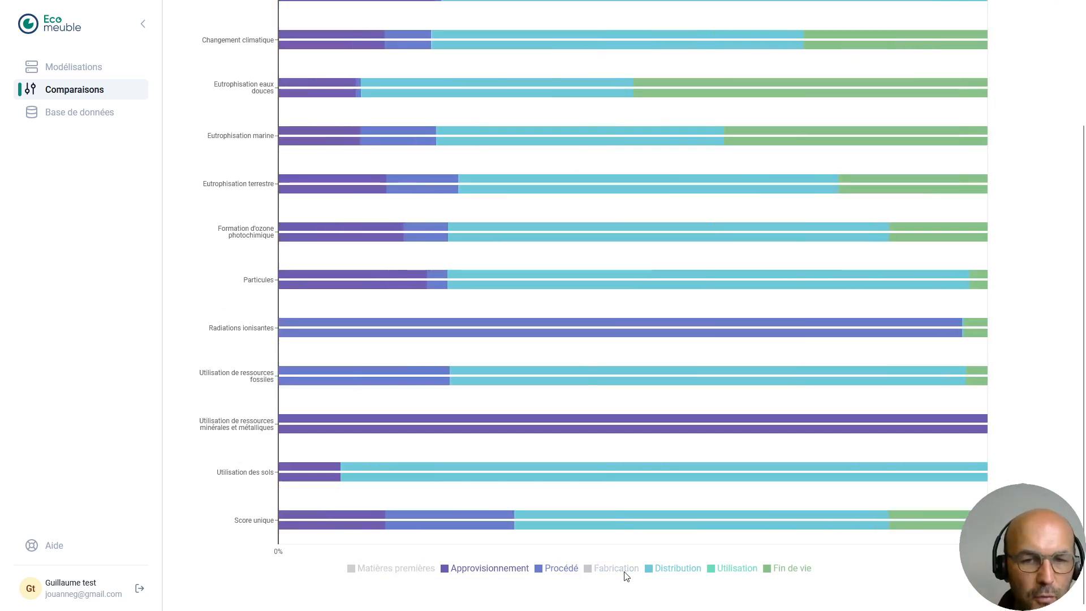
{"action": "left_click", "coordinate": [793, 569]}
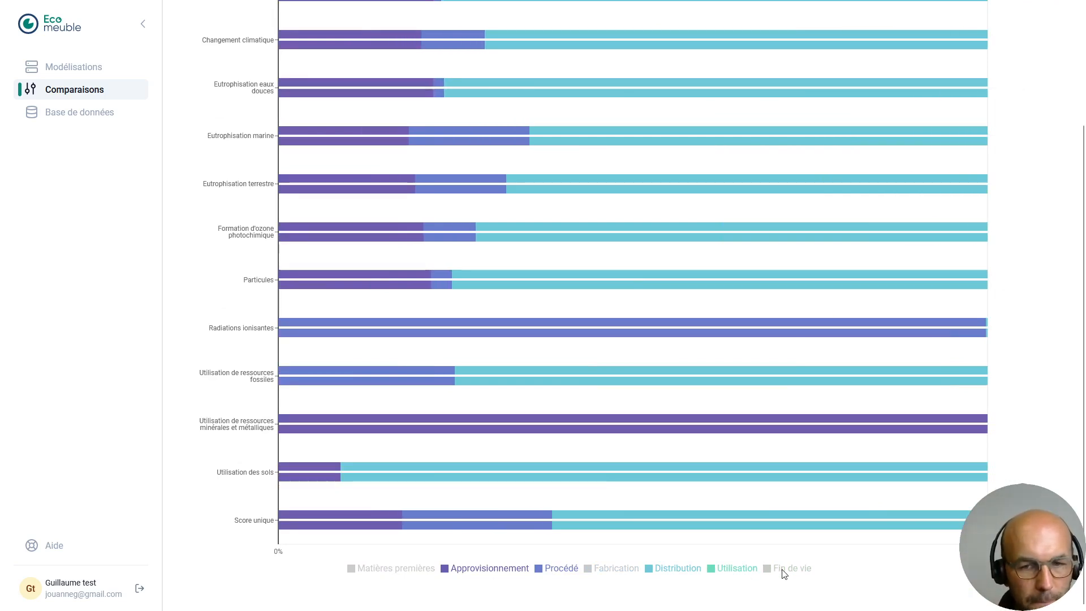
{"action": "left_click", "coordinate": [622, 570]}
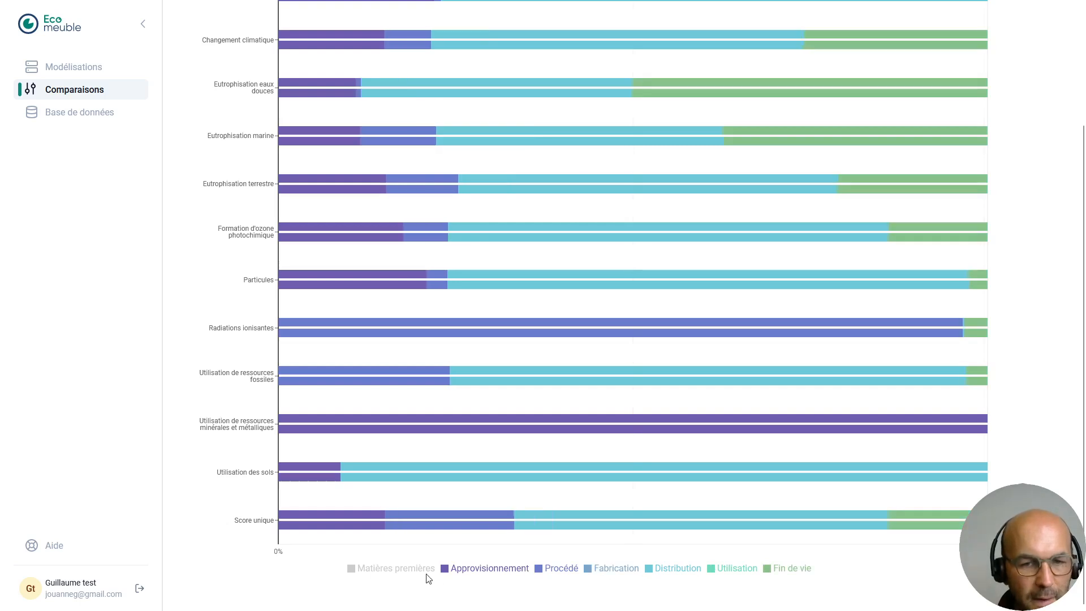
{"action": "left_click", "coordinate": [400, 570]}
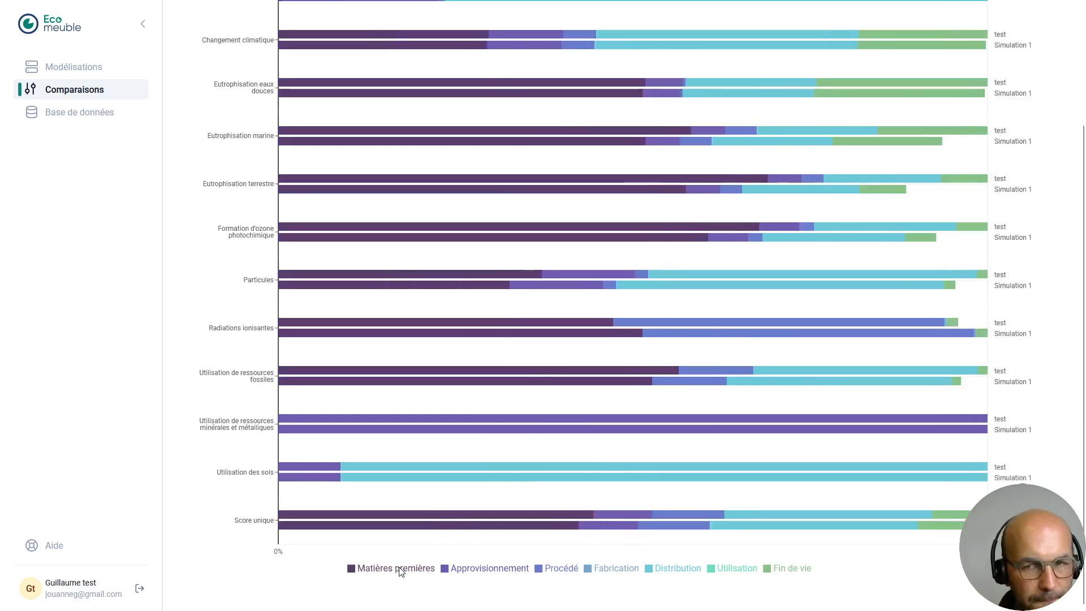
{"action": "scroll", "coordinate": [515, 302], "scroll_direction": "up", "scroll_amount": 3}
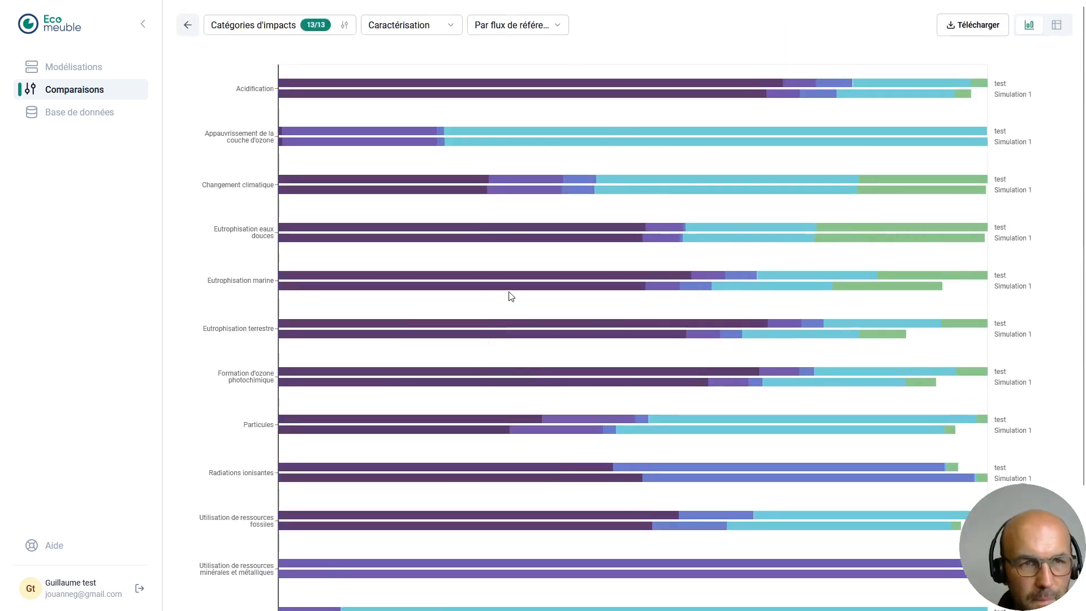
Review the description and impacts of "Production de paillettes de PEHD recyclé à partir de déchets d'emballages de PEHD collectés et triés | basé sur FR" in the database
{"action": "left_click", "coordinate": [84, 115]}
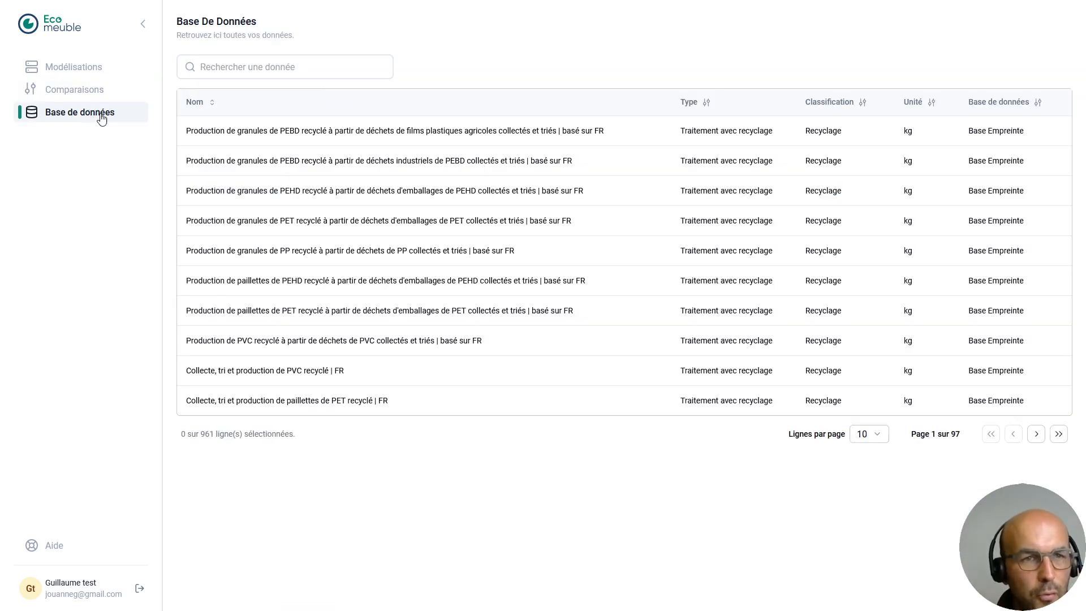
{"action": "left_click", "coordinate": [432, 280]}
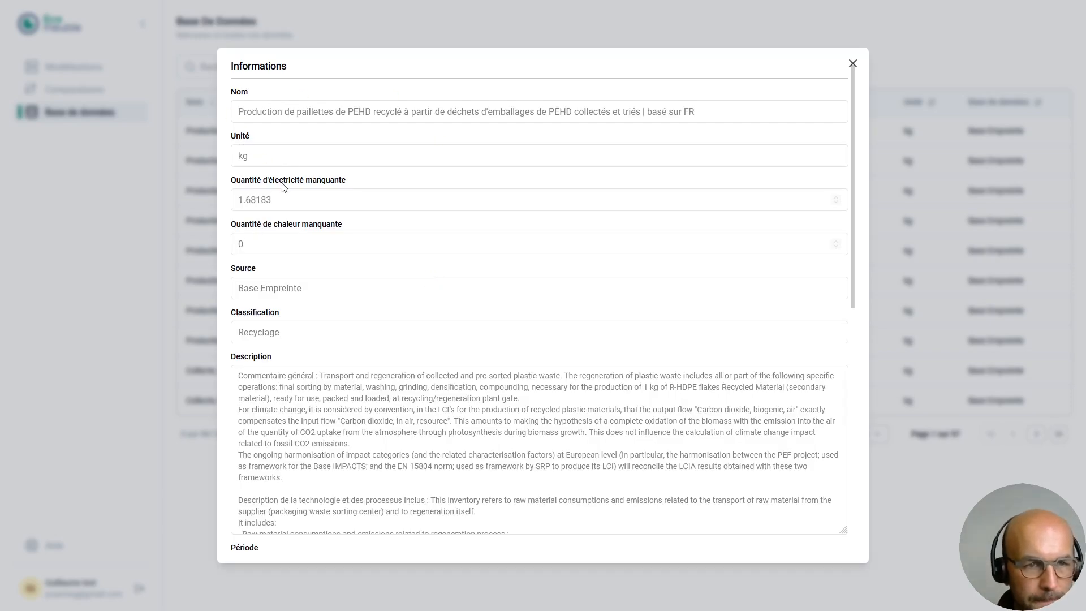
{"action": "scroll", "coordinate": [279, 185], "scroll_direction": "down", "scroll_amount": 3}
{"action": "scroll", "coordinate": [287, 284], "scroll_direction": "down", "scroll_amount": 2}
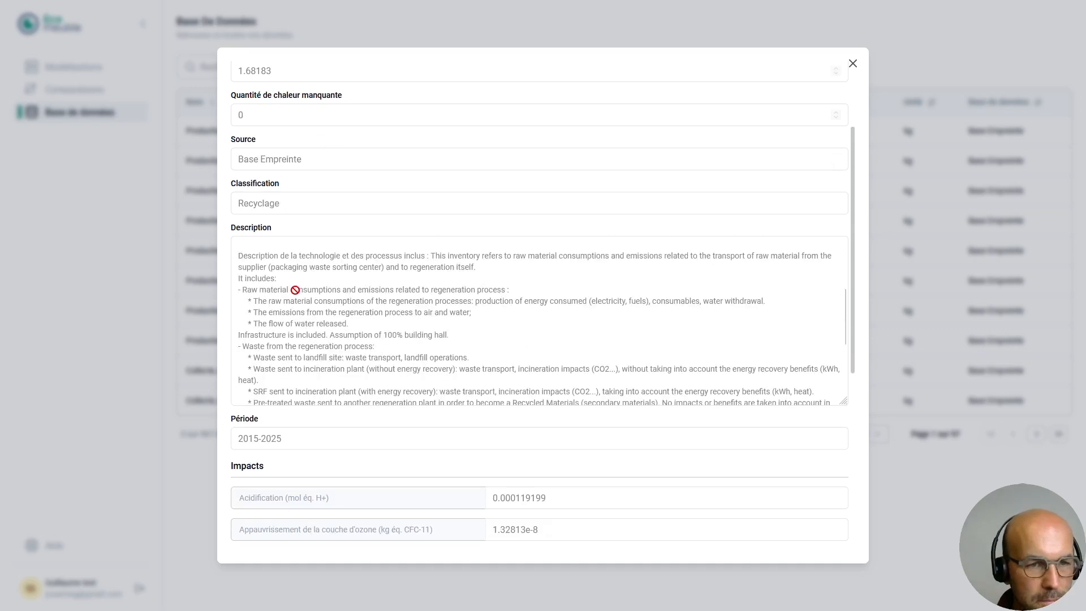
{"action": "scroll", "coordinate": [294, 290], "scroll_direction": "down", "scroll_amount": 2}
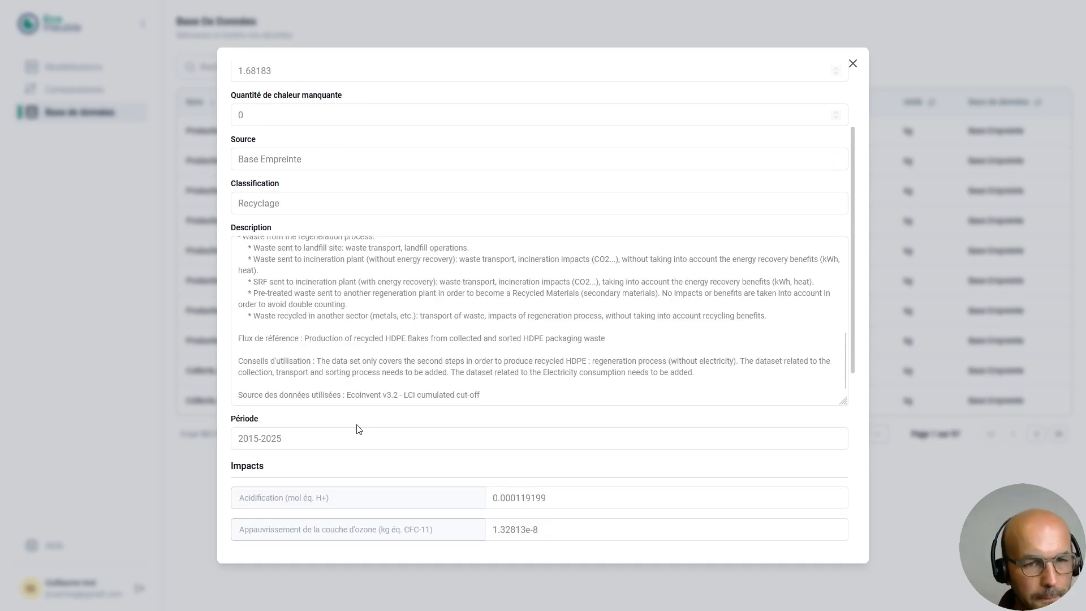
{"action": "scroll", "coordinate": [356, 427], "scroll_direction": "down", "scroll_amount": 7}
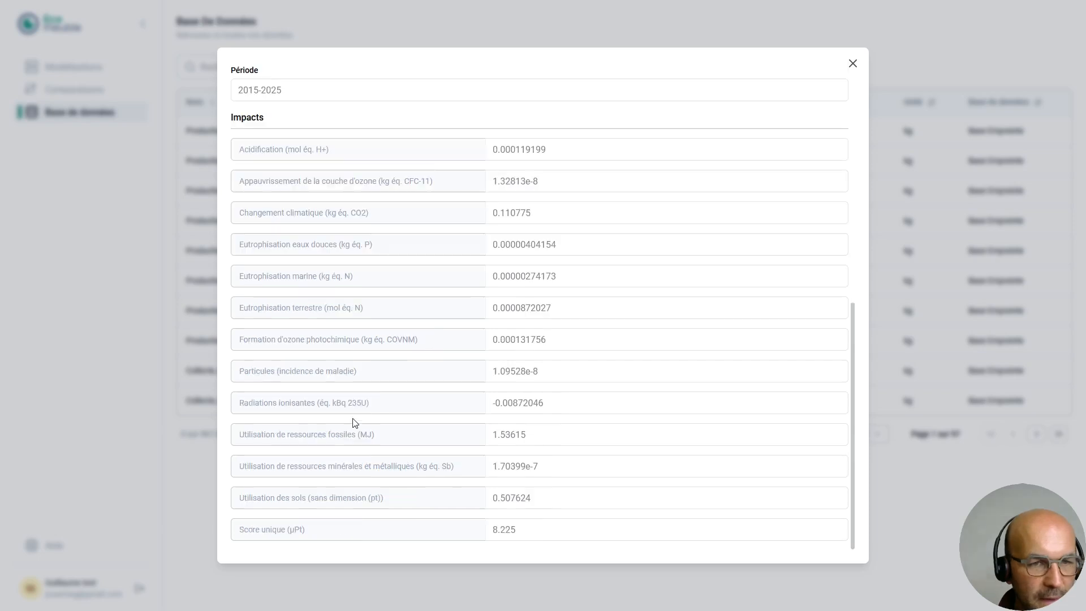
{"action": "left_click", "coordinate": [853, 64]}
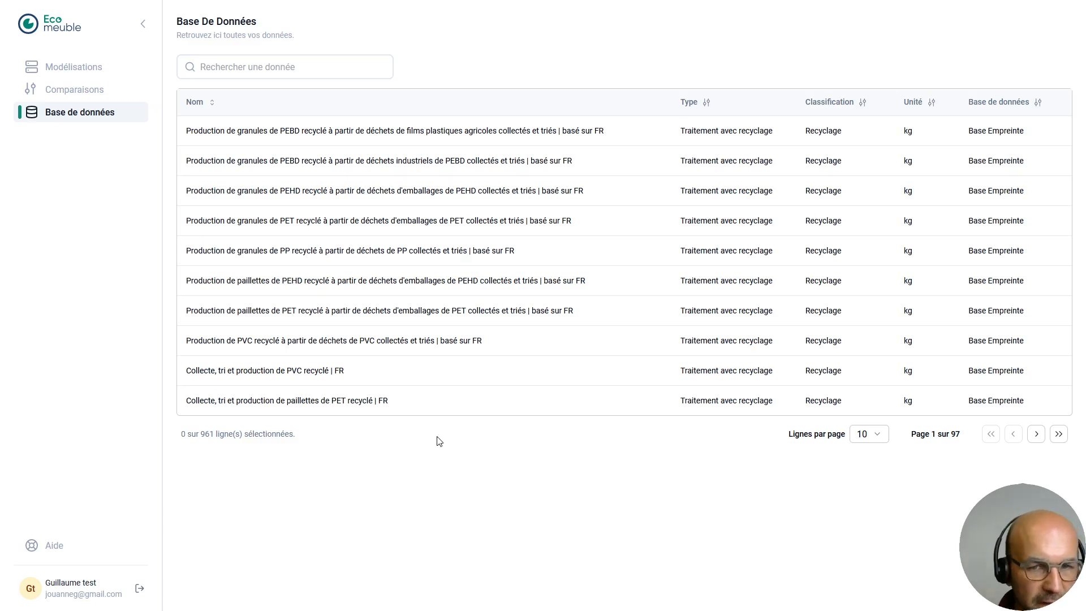
Look through the help area's Vidéos, Documentation, FAQ, Actualités and Contact sections
{"action": "left_click", "coordinate": [62, 546]}
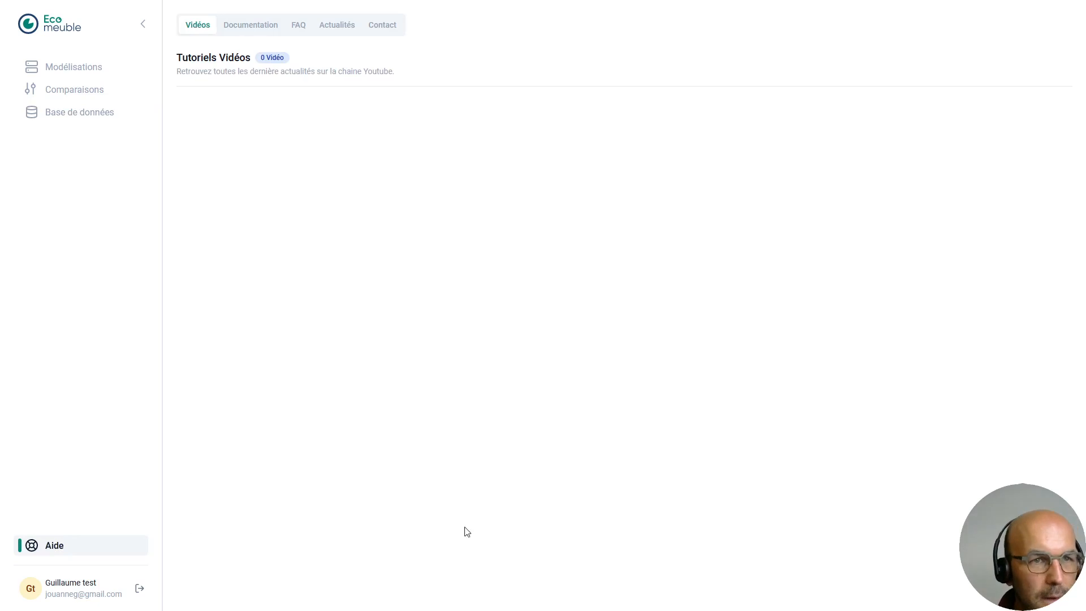
{"action": "left_click", "coordinate": [245, 33]}
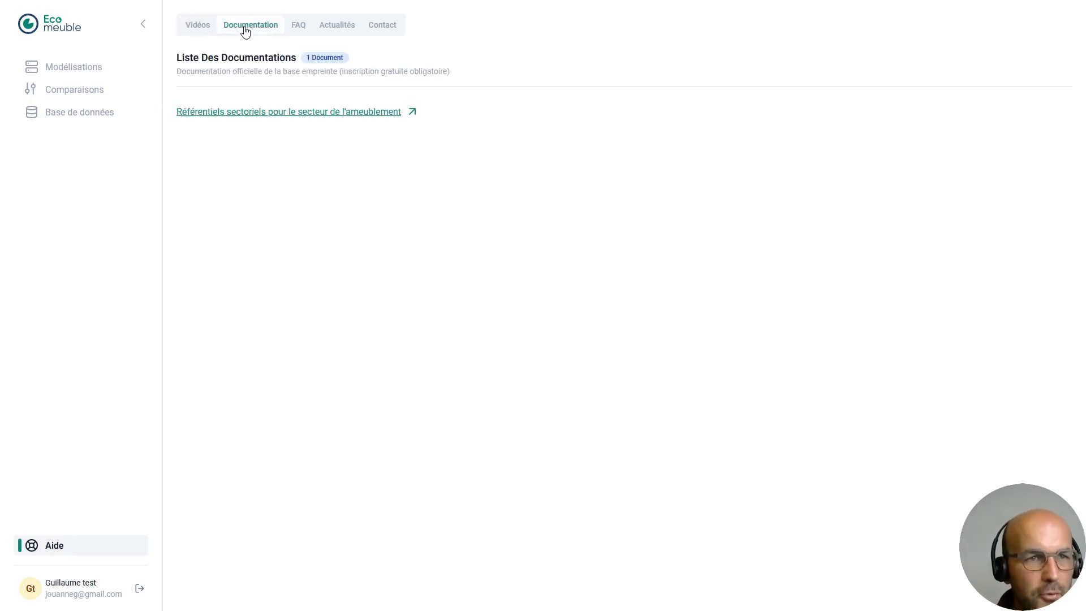
{"action": "left_click", "coordinate": [300, 26]}
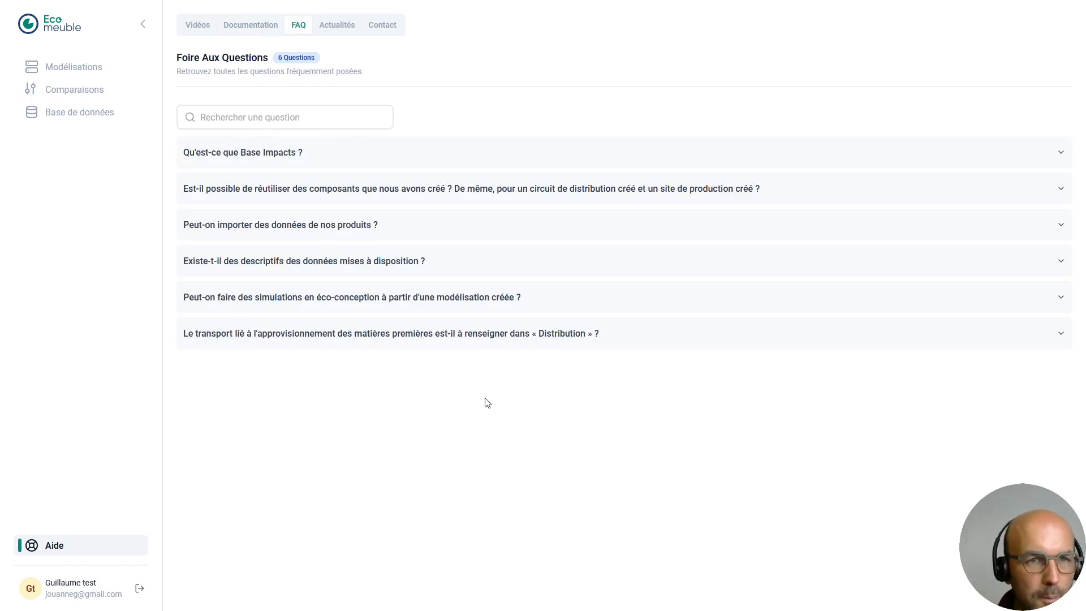
{"action": "left_click", "coordinate": [338, 29]}
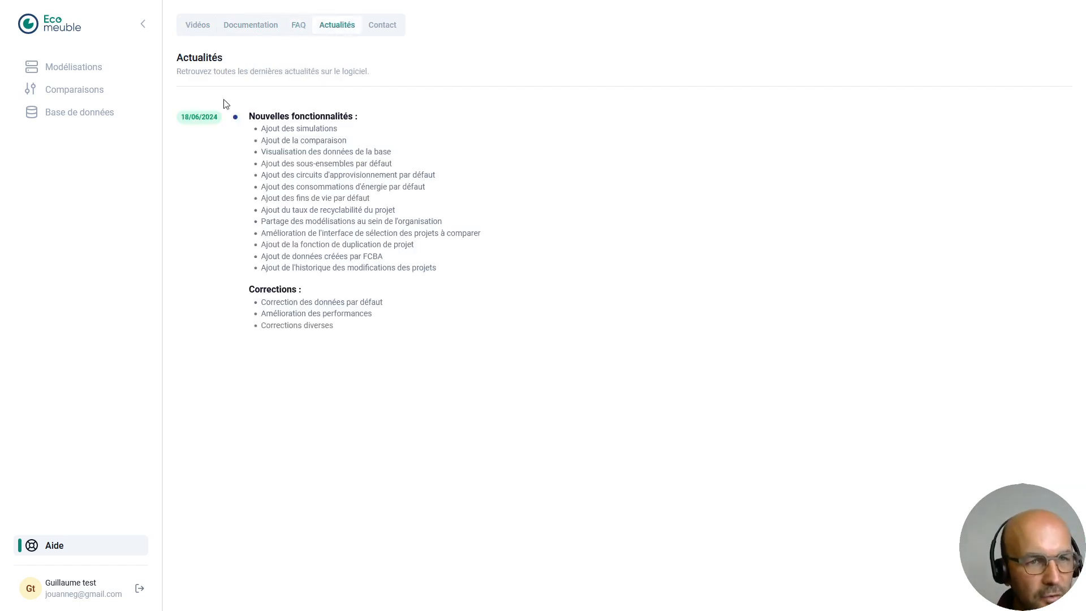
{"action": "left_click", "coordinate": [387, 33]}
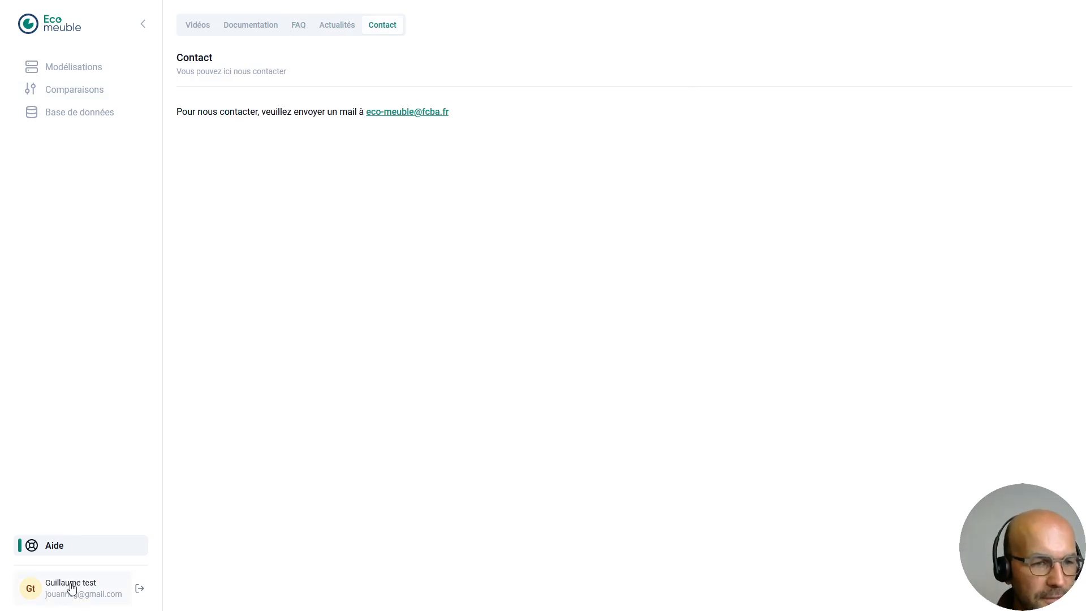
Review the account's personal information, team management and licence pages, and return to the list of modellings
{"action": "left_click", "coordinate": [27, 591]}
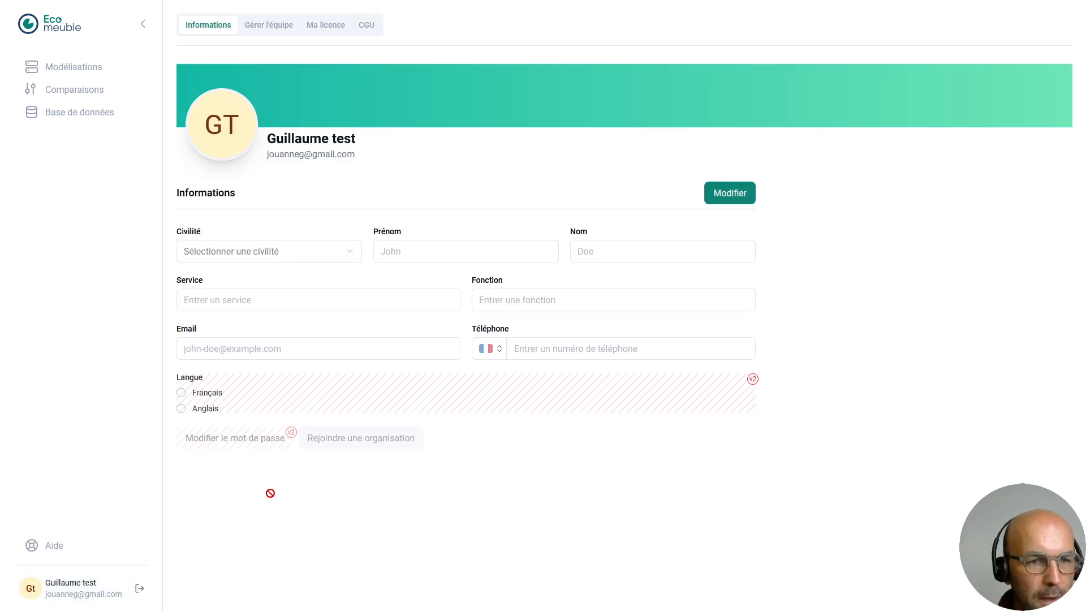
{"action": "left_click", "coordinate": [285, 31]}
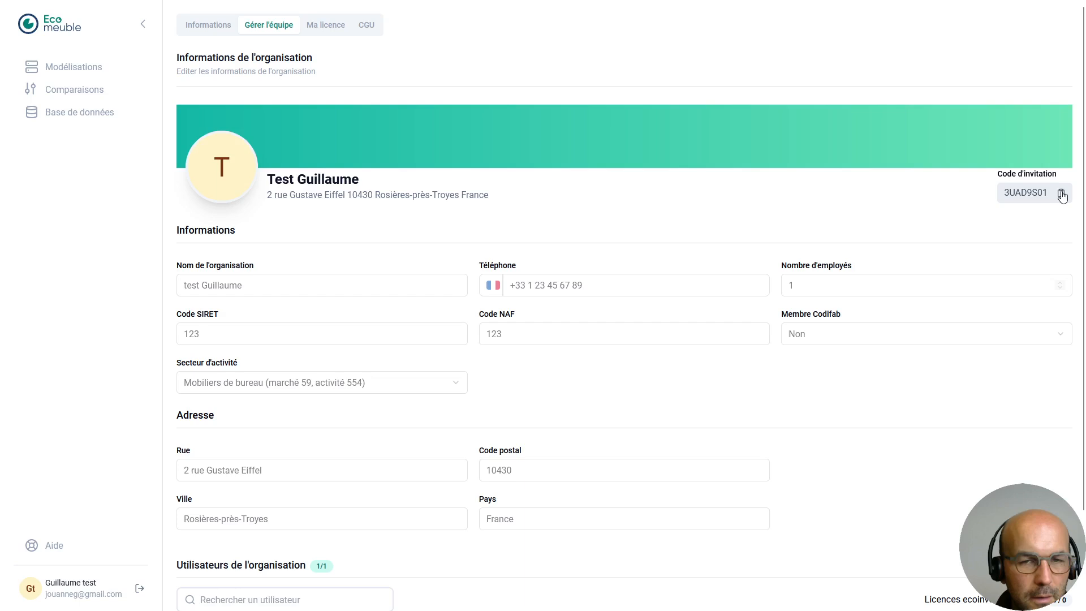
{"action": "left_click", "coordinate": [328, 26]}
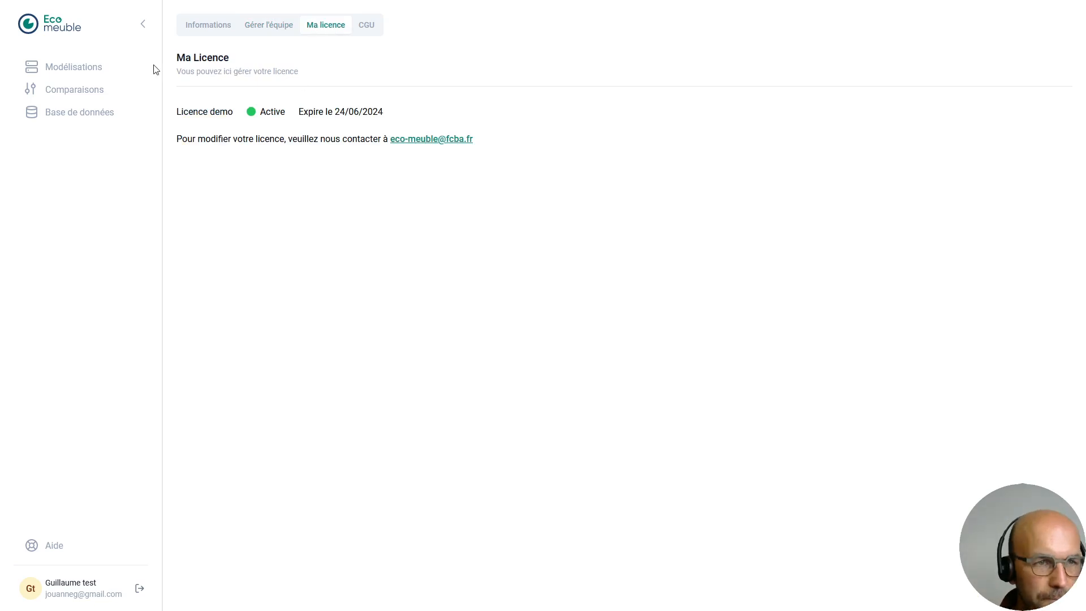
{"action": "left_click", "coordinate": [73, 66]}
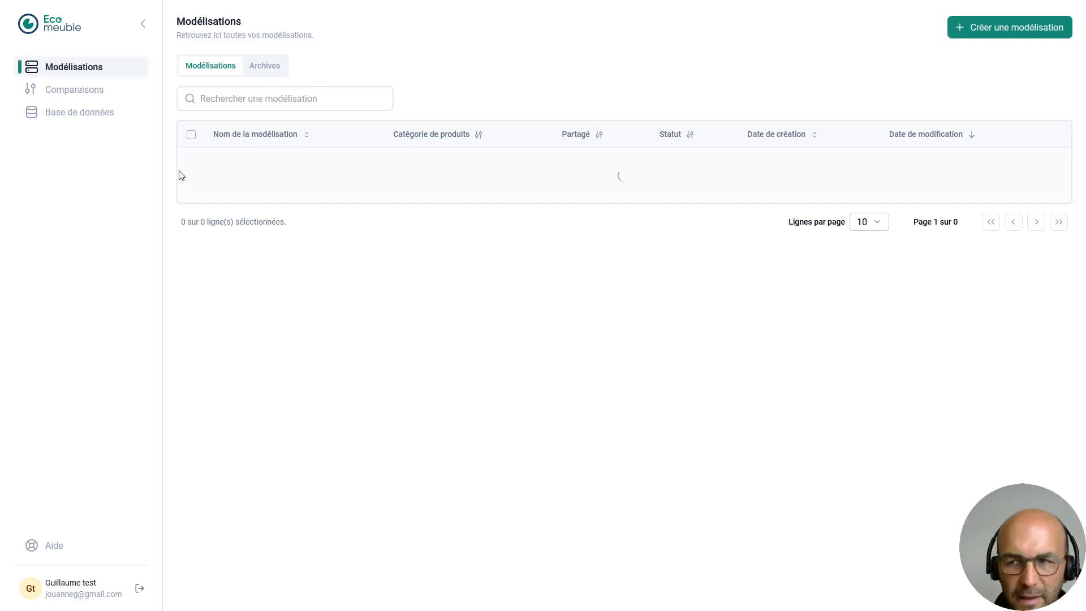